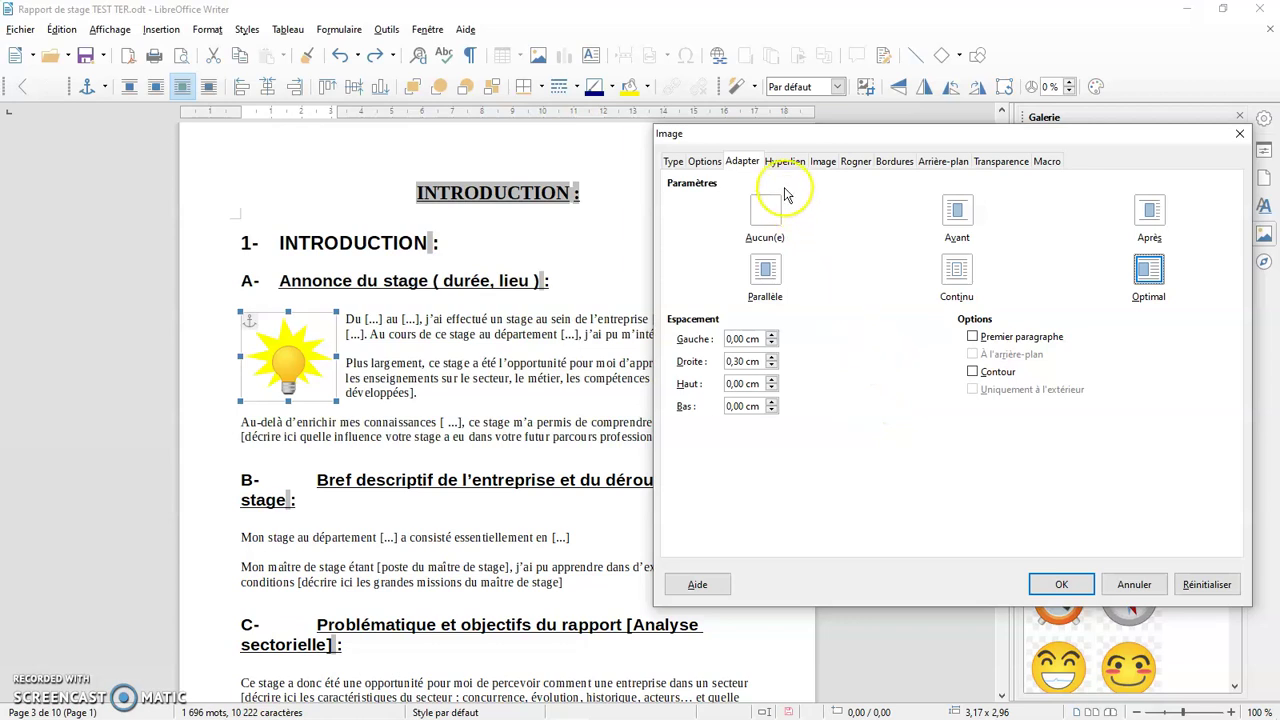
Review the lightbulb image's hyperlink options and try the vertical and horizontal flip settings, leaving both disabled
left_click(782, 161)
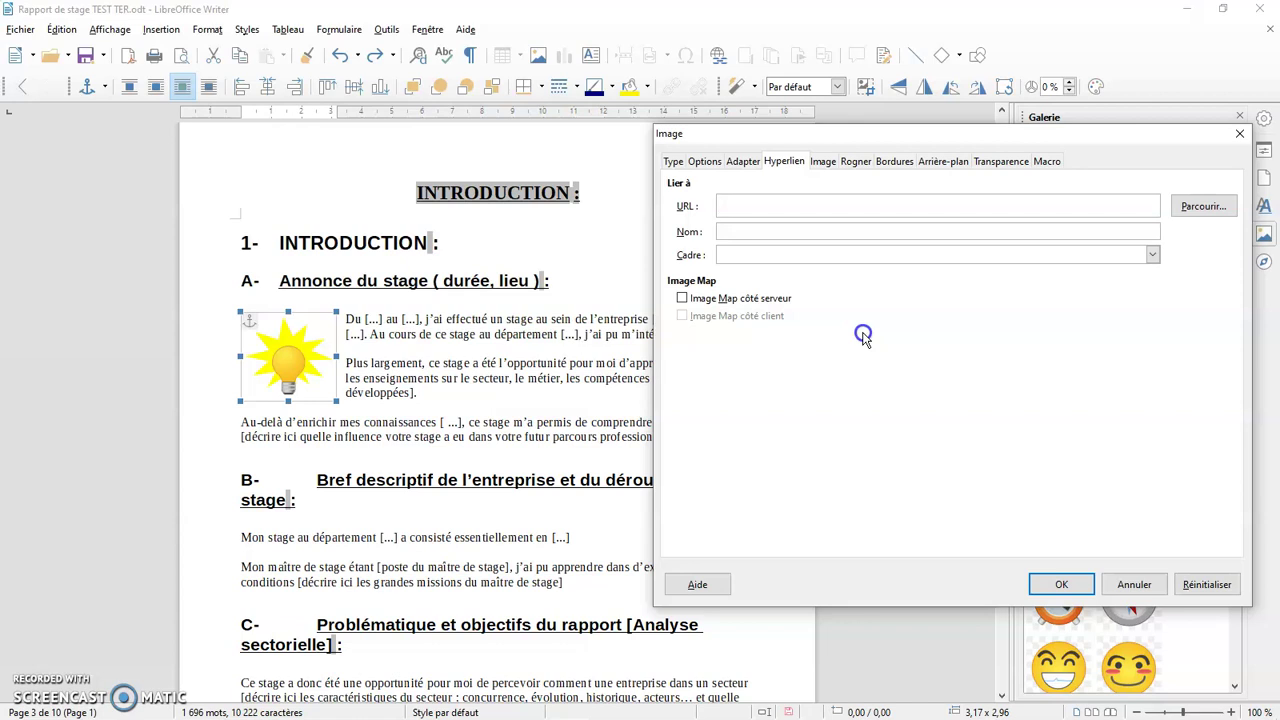
left_click(822, 162)
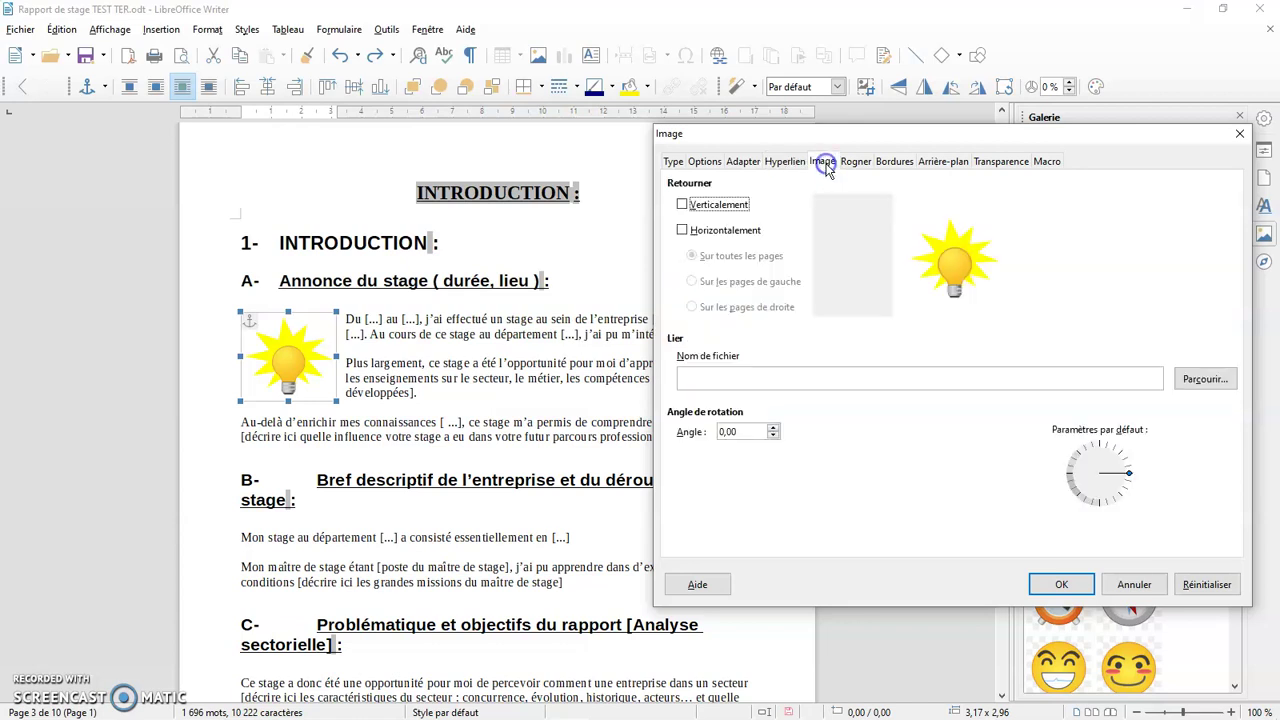
left_click(707, 205)
left_click(707, 205)
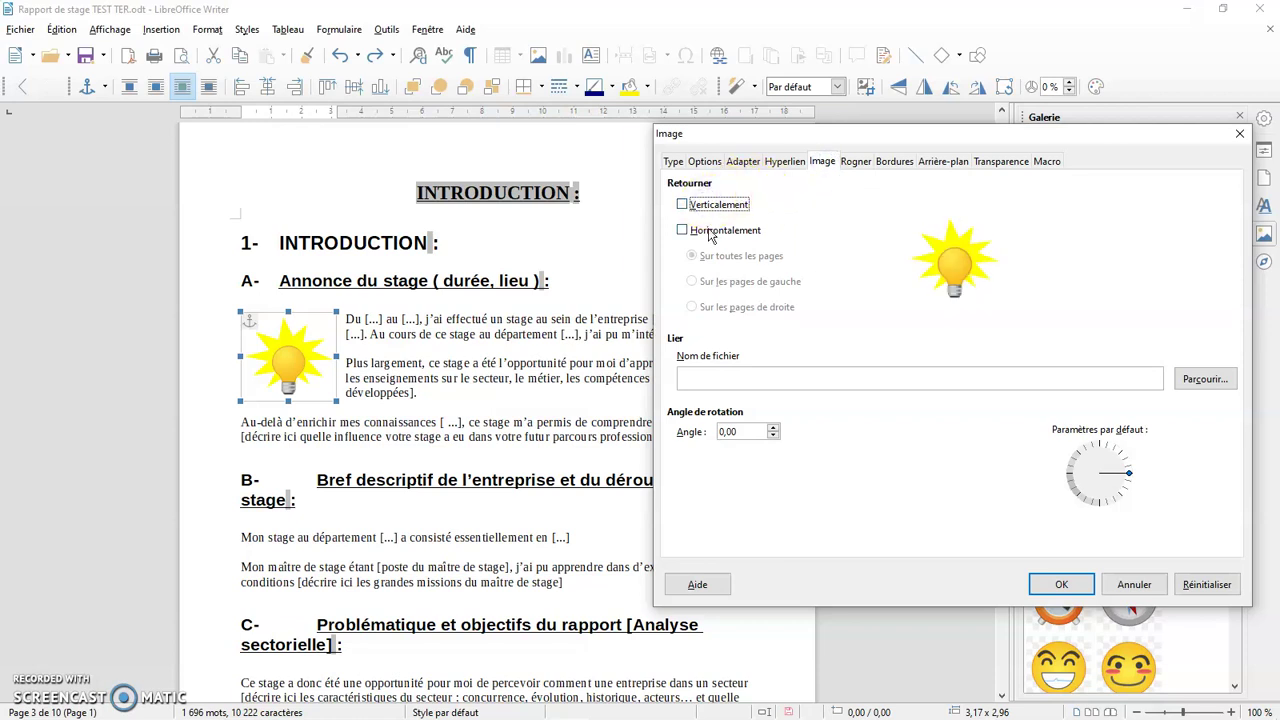
left_click(712, 231)
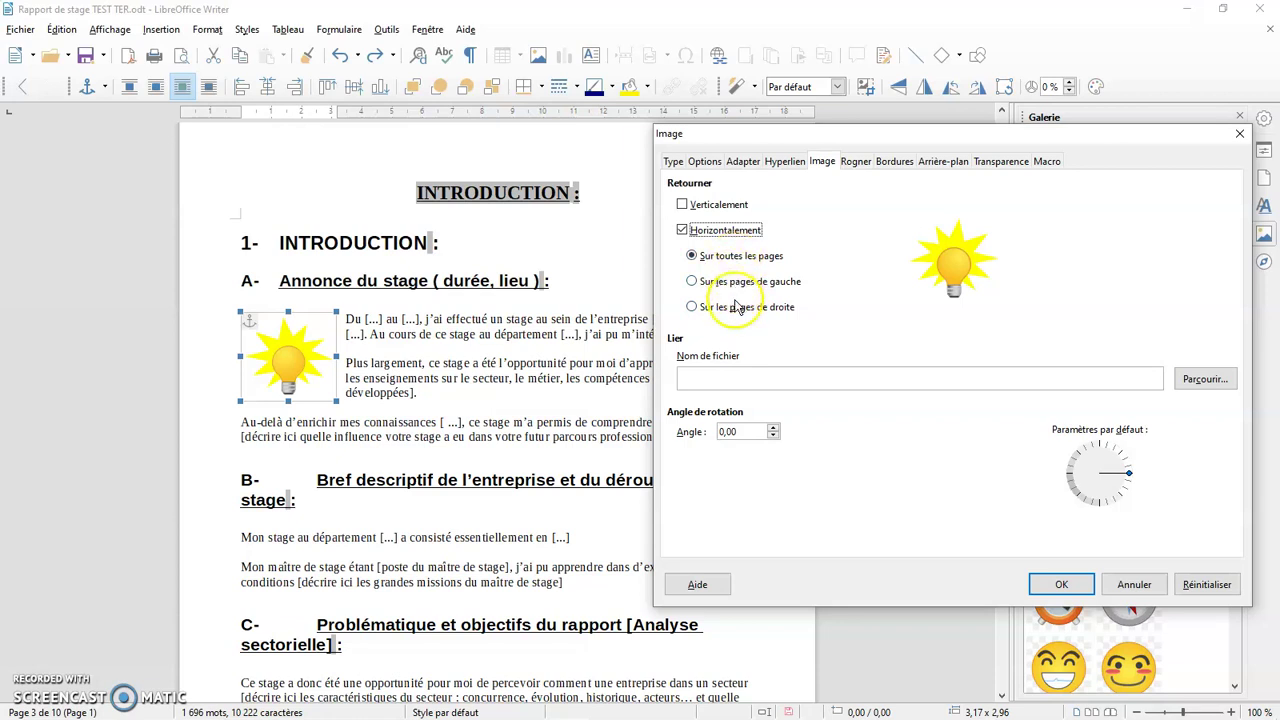
left_click(684, 231)
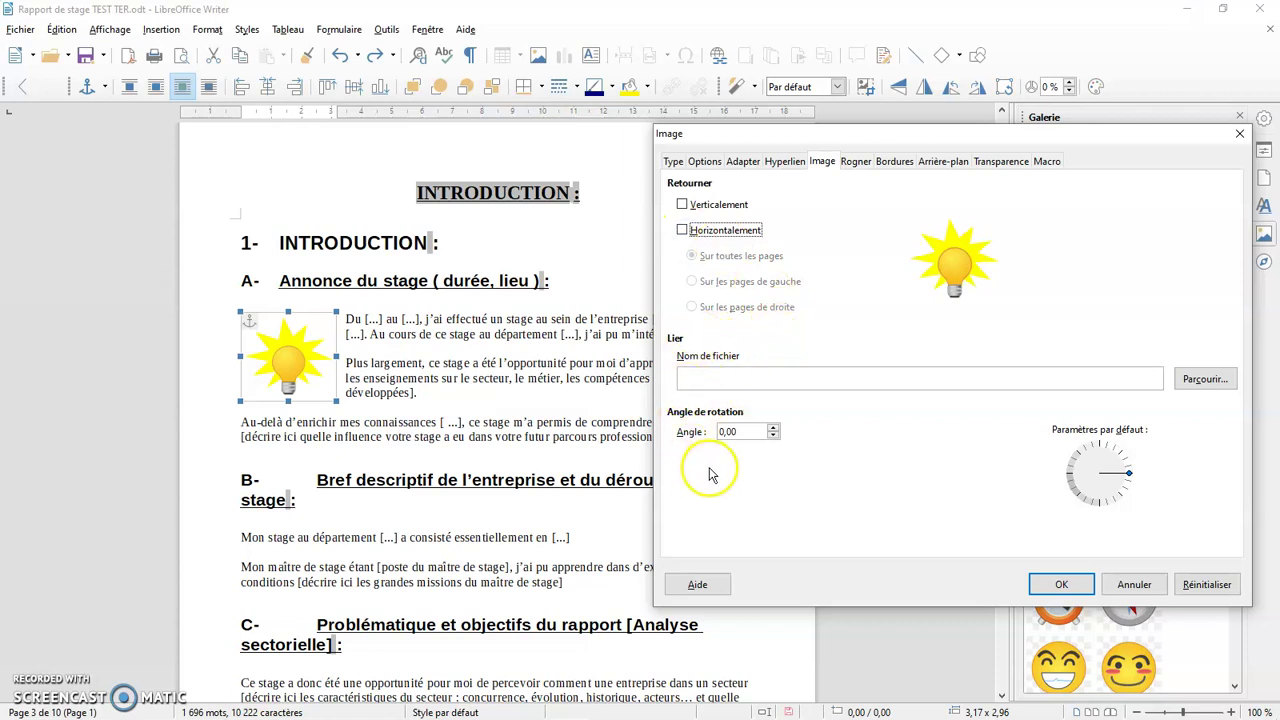
Rotate the lightbulb image by 90 degrees
left_click(749, 432)
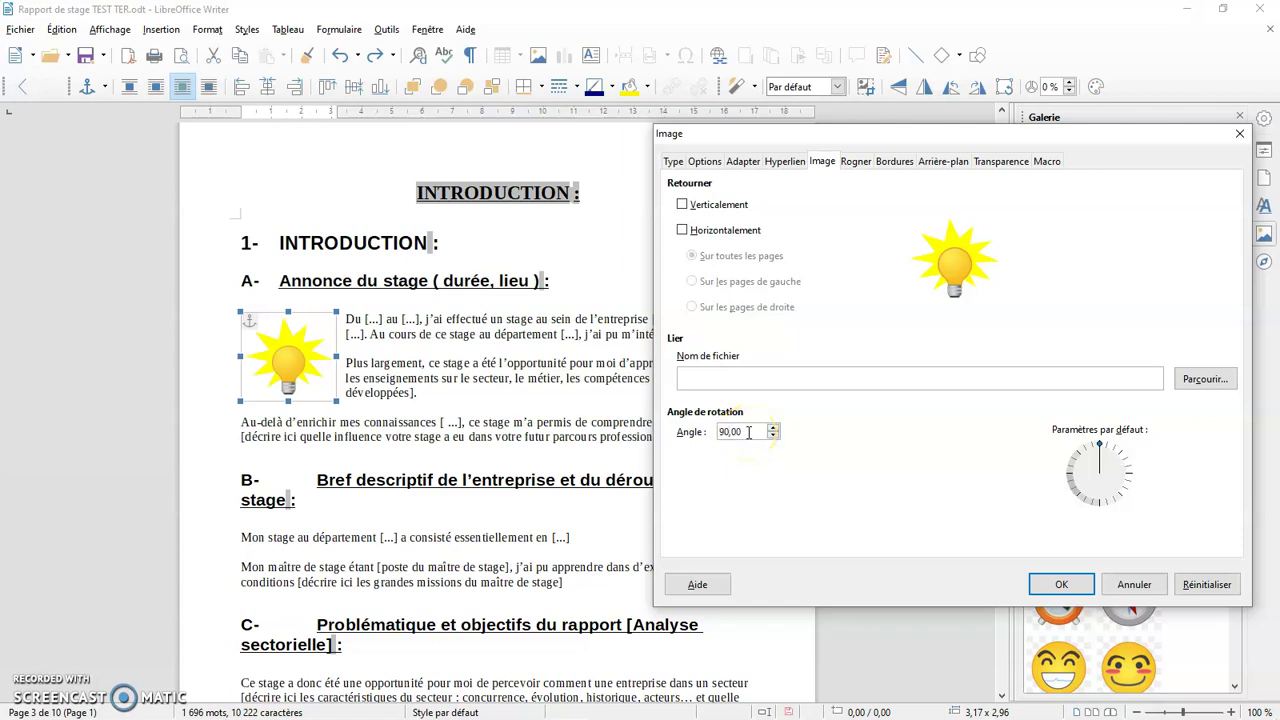
key("Return")
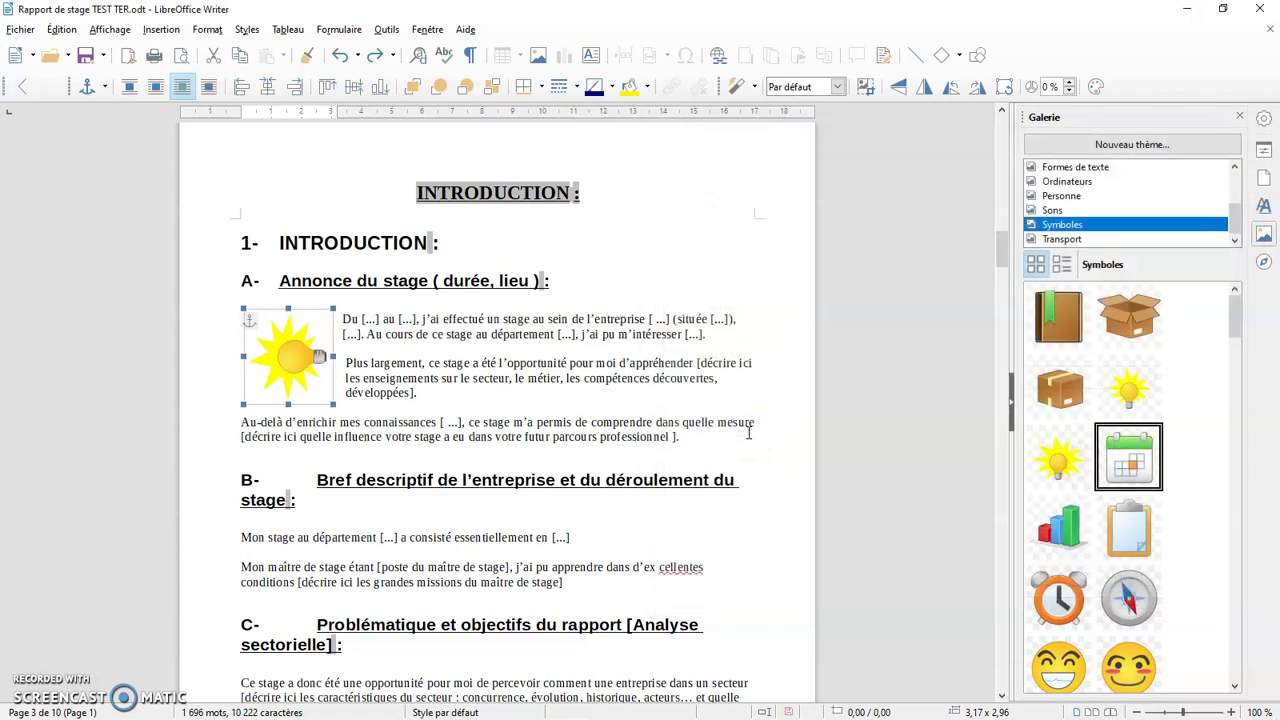
Reset the lightbulb image's rotation angle to 0 degrees and apply it
double_click(282, 368)
left_click(753, 431)
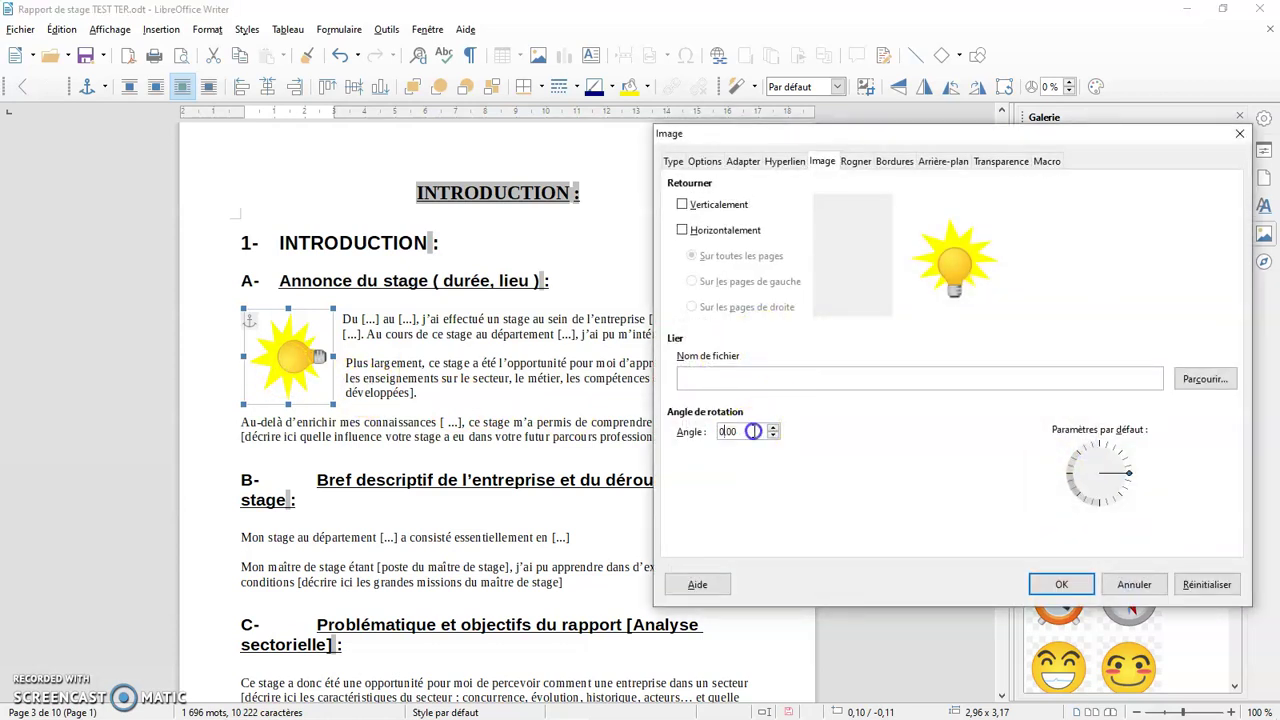
left_click_drag(1088, 470, 1140, 475)
left_click(894, 166)
left_click(825, 166)
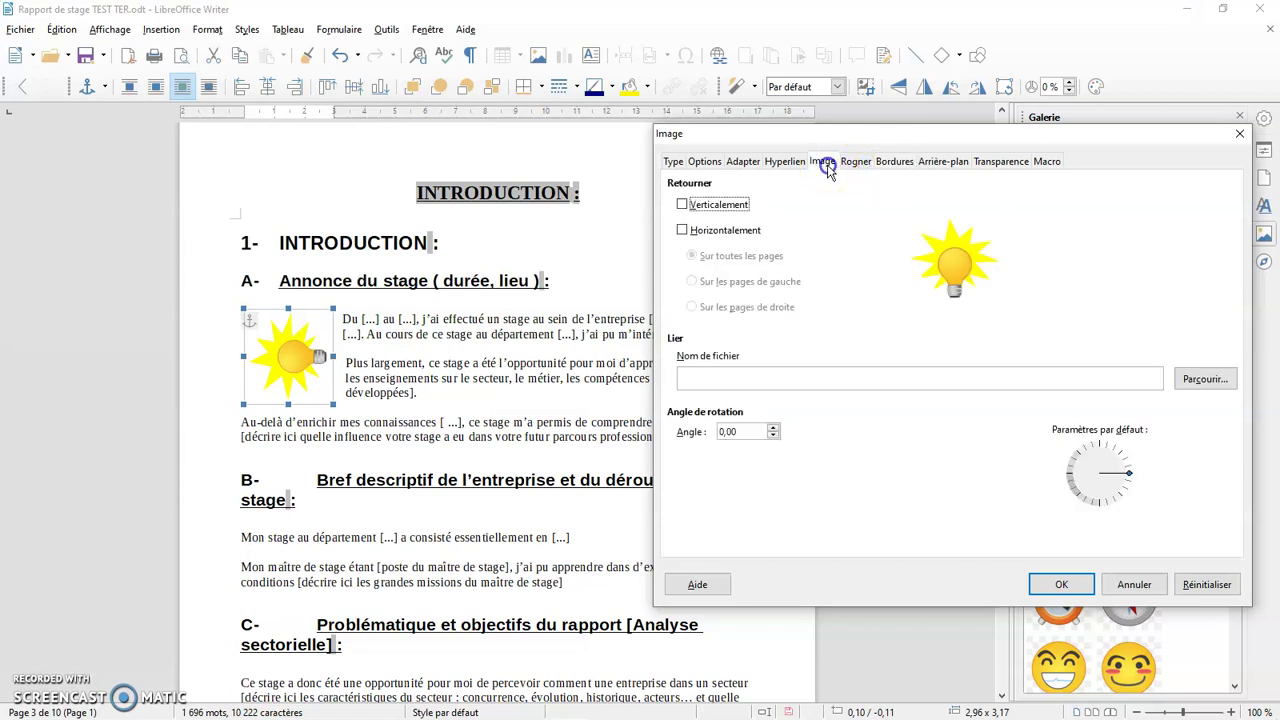
left_click(1061, 584)
Reopen the lightbulb image's properties and set a border on all four sides
right_click(314, 360)
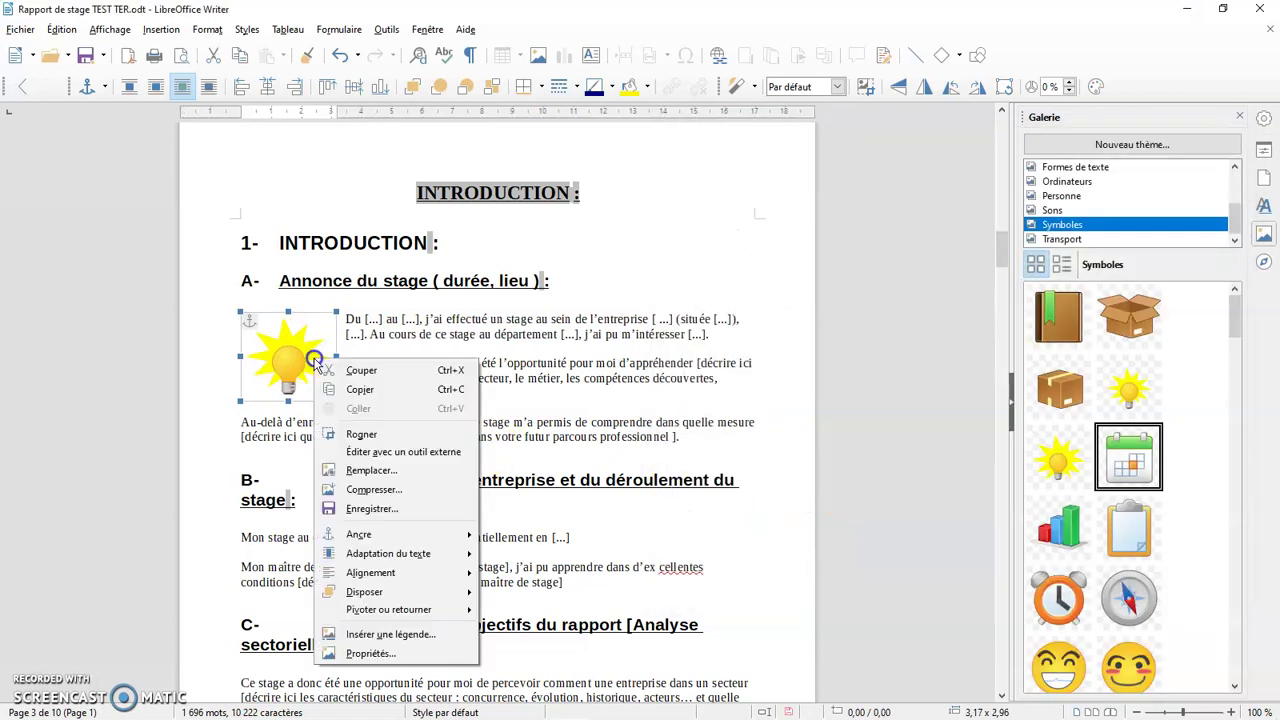
left_click(383, 652)
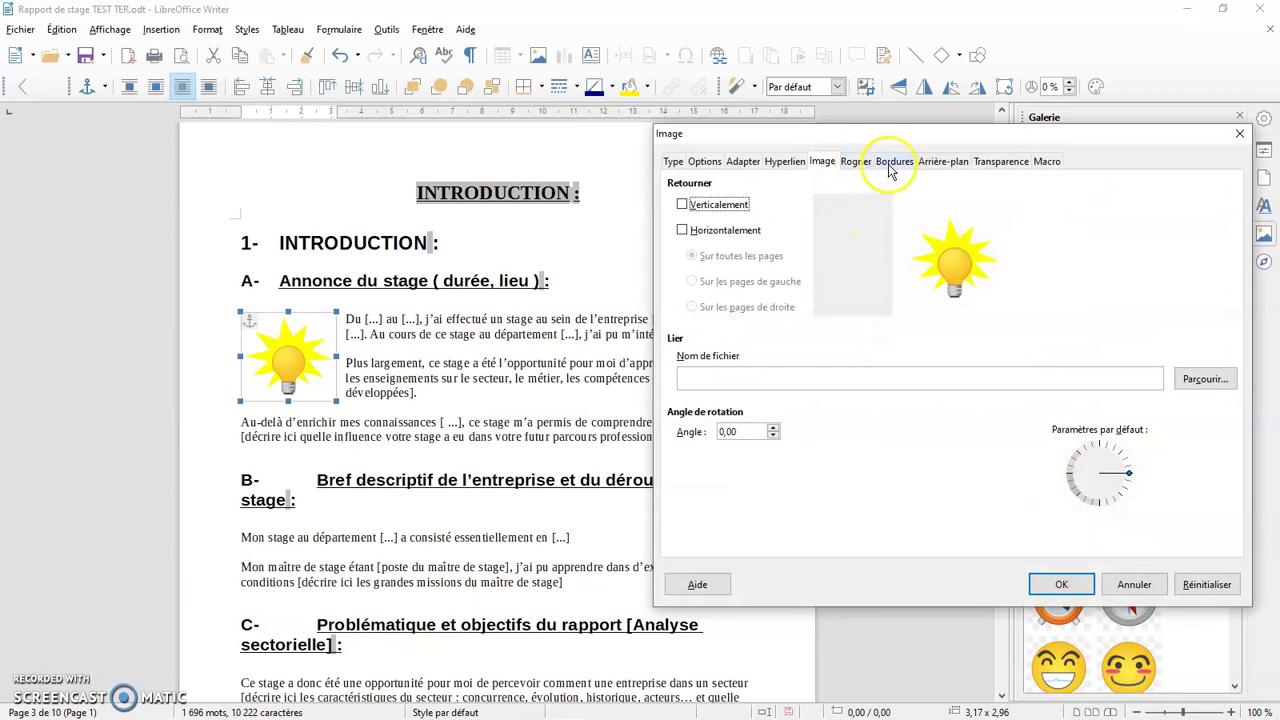
left_click(890, 165)
left_click(716, 221)
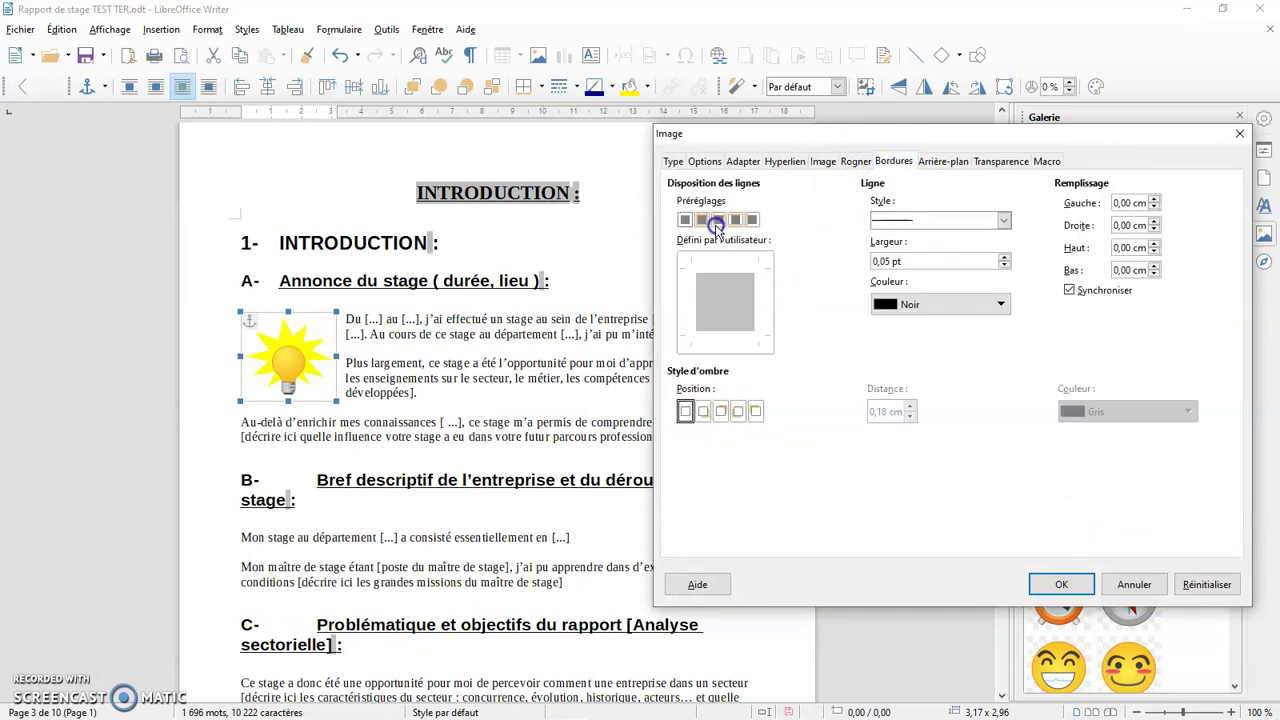
left_click(686, 221)
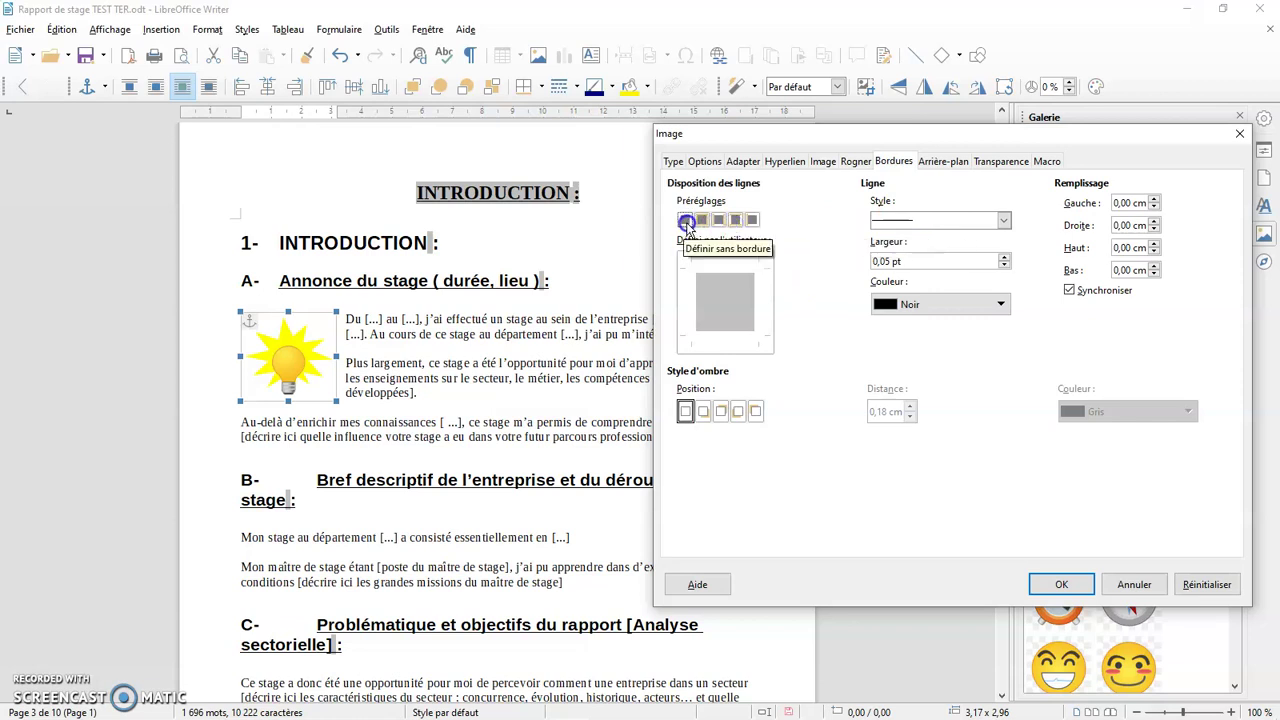
left_click(702, 224)
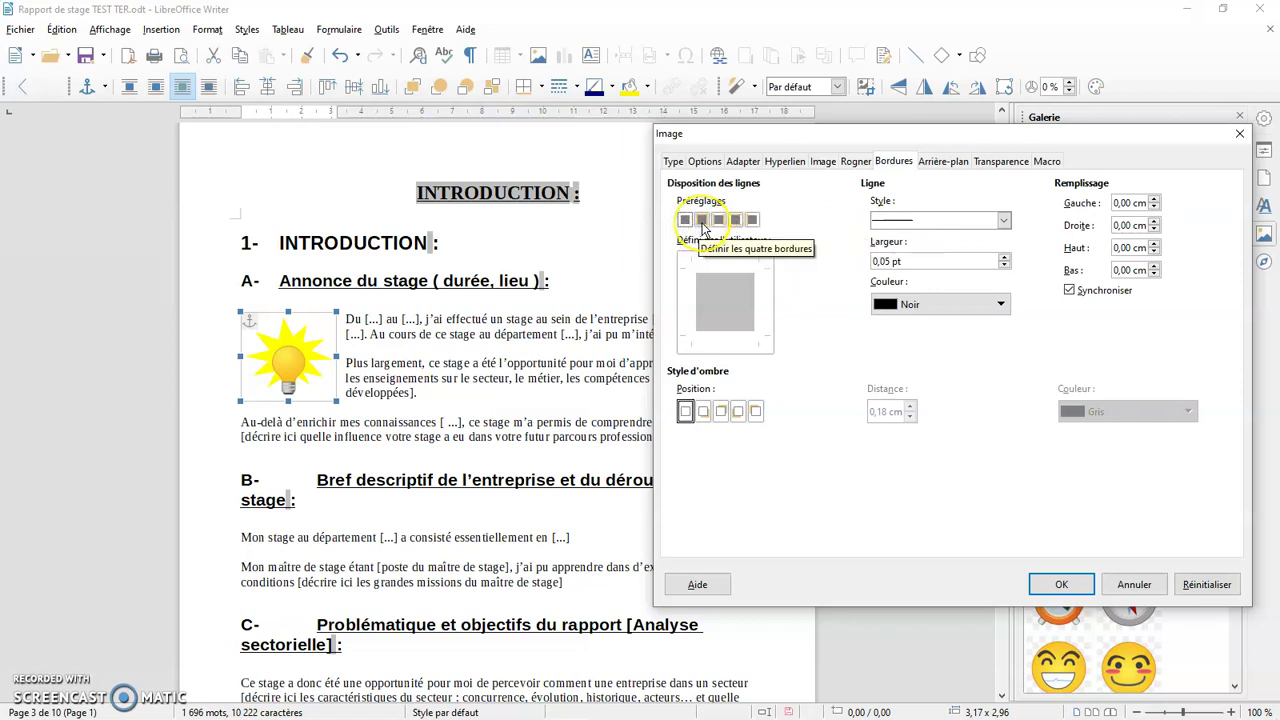
left_click(702, 222)
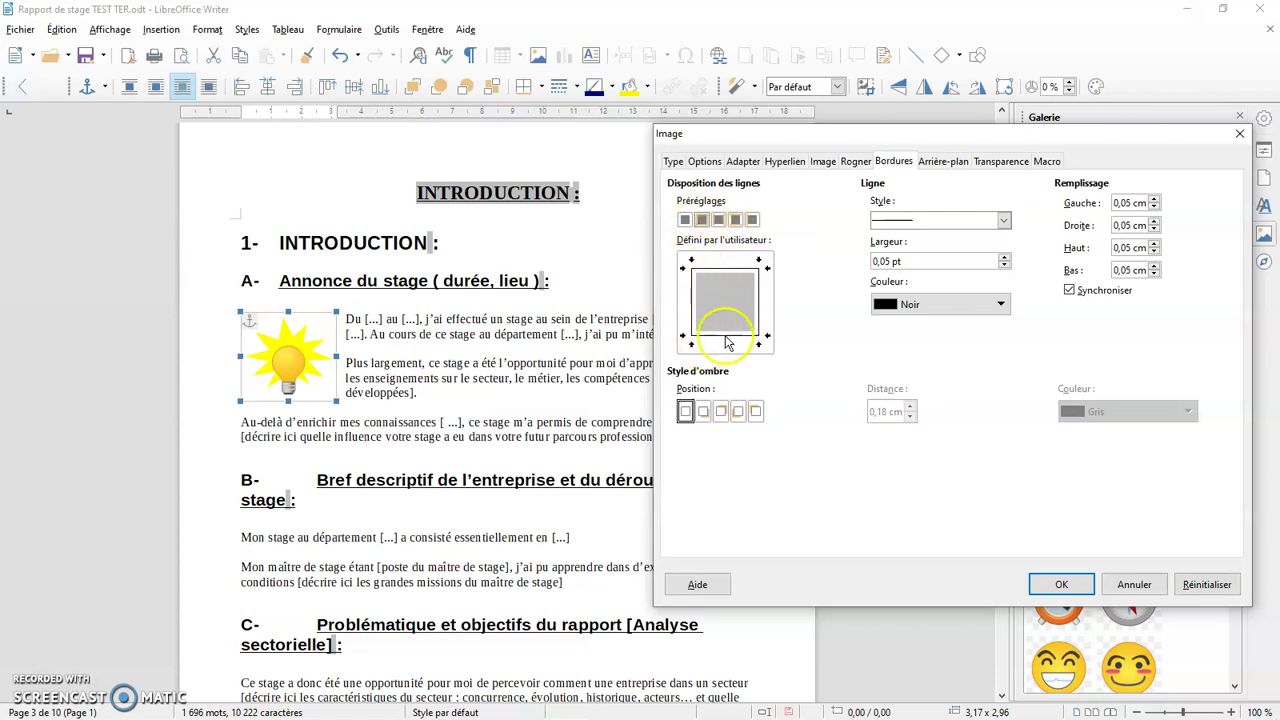
Give the image border a solid line style with a width of 0,50 pt
left_click(990, 226)
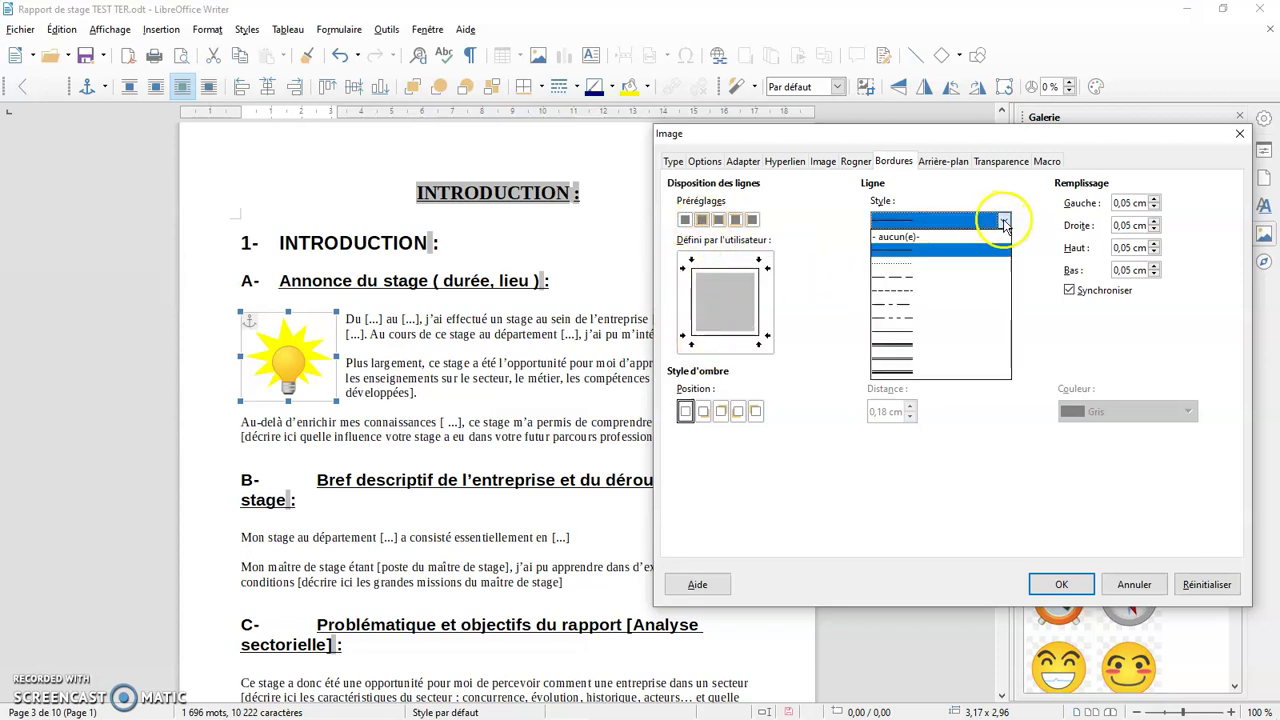
left_click(903, 253)
left_click(899, 261)
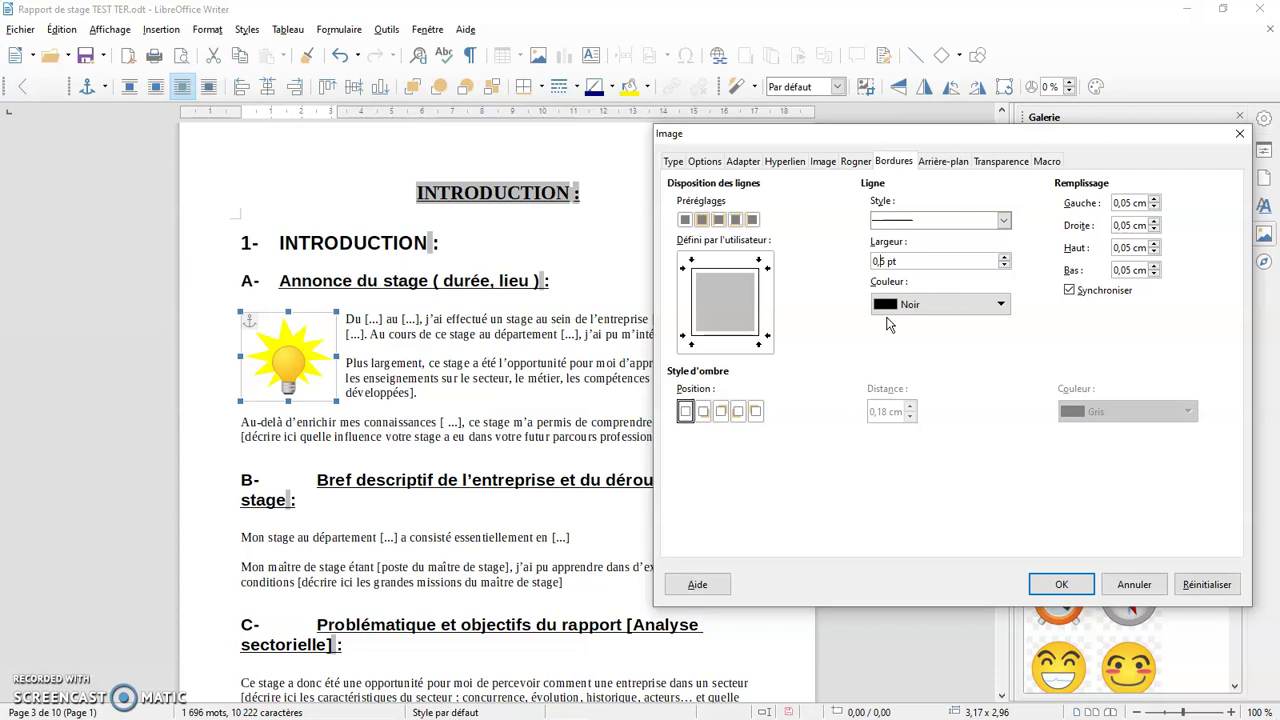
Try red as the image border colour and set it back to black
left_click(1000, 305)
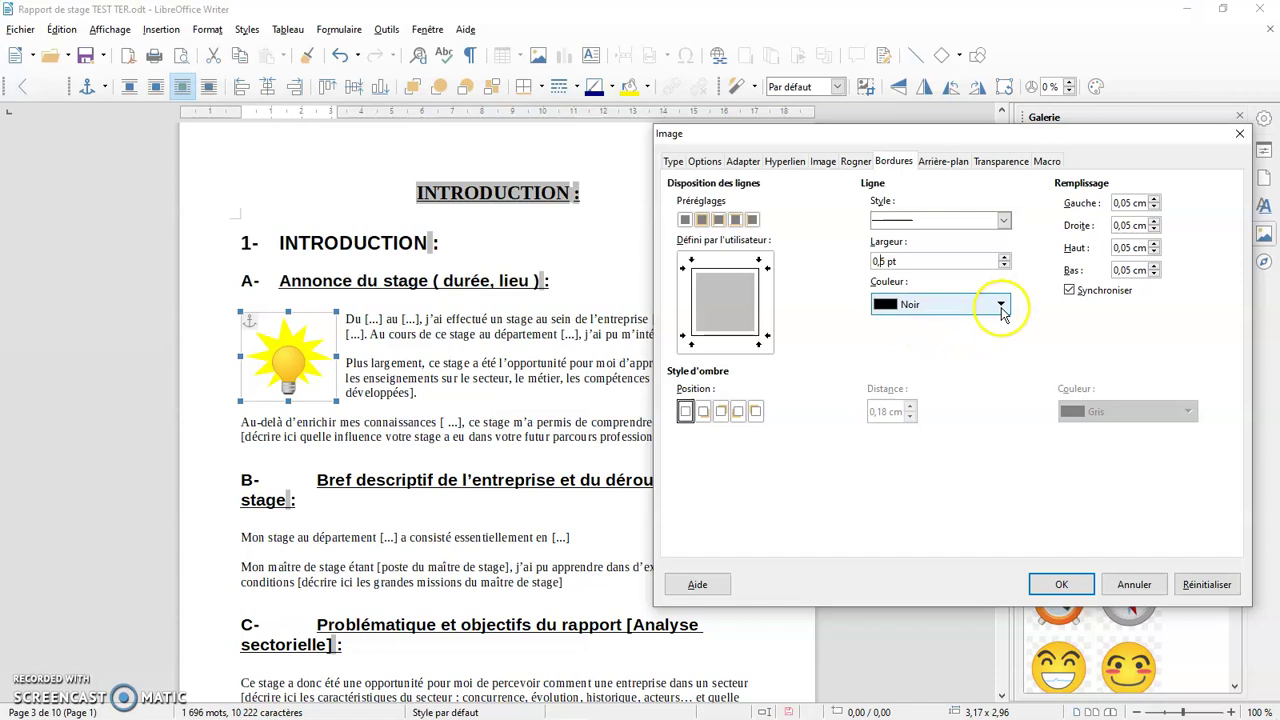
left_click(935, 358)
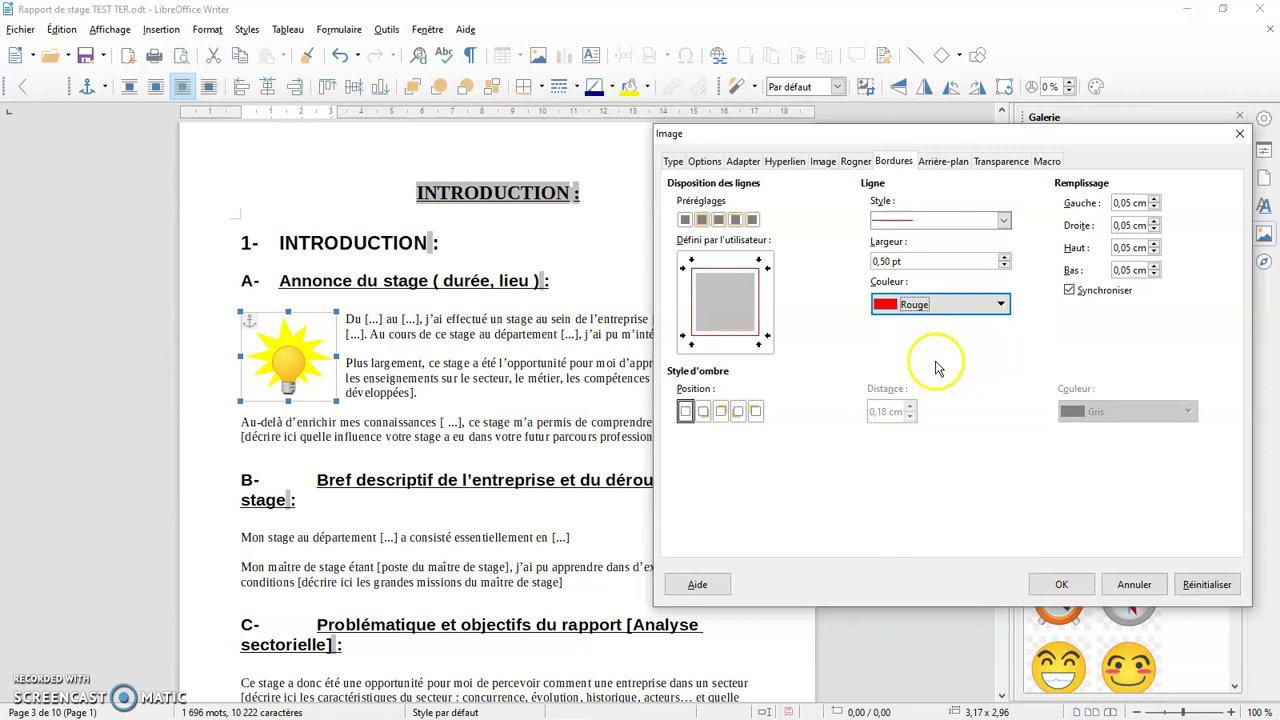
left_click(980, 310)
left_click(881, 344)
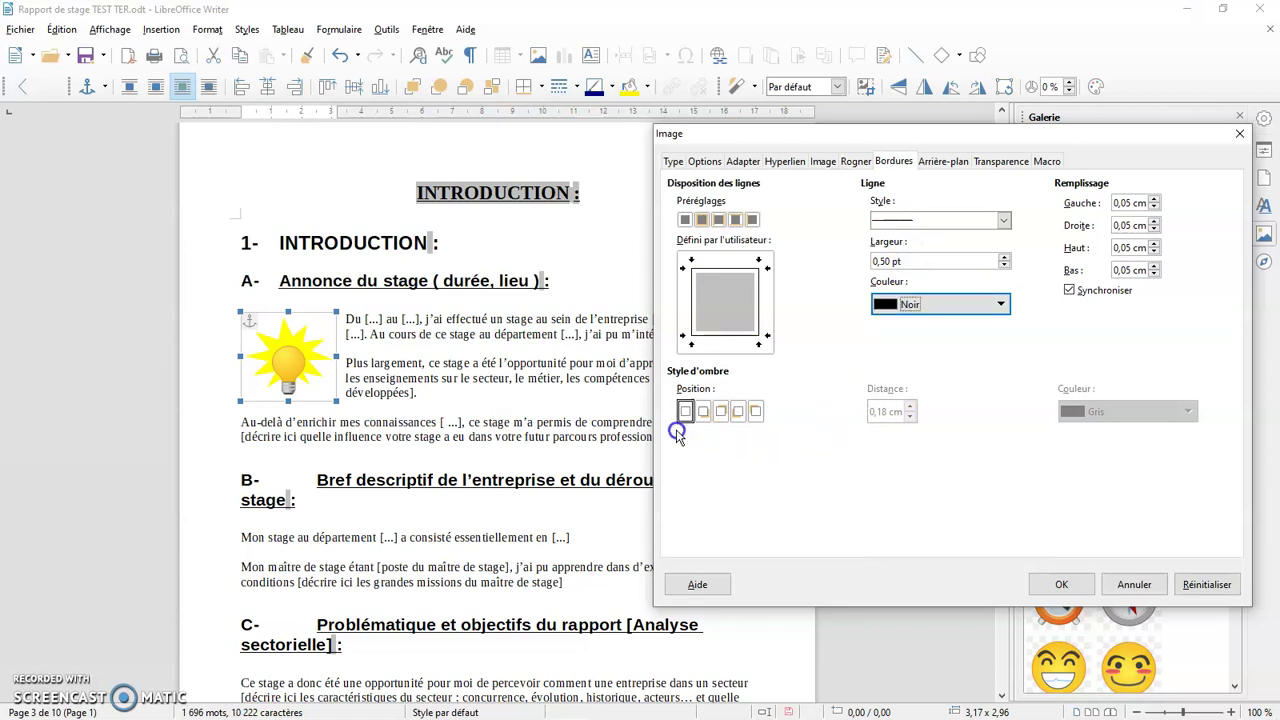
Add a grey shadow cast toward the lower right of the image, trying the upper-right direction as well
left_click(703, 411)
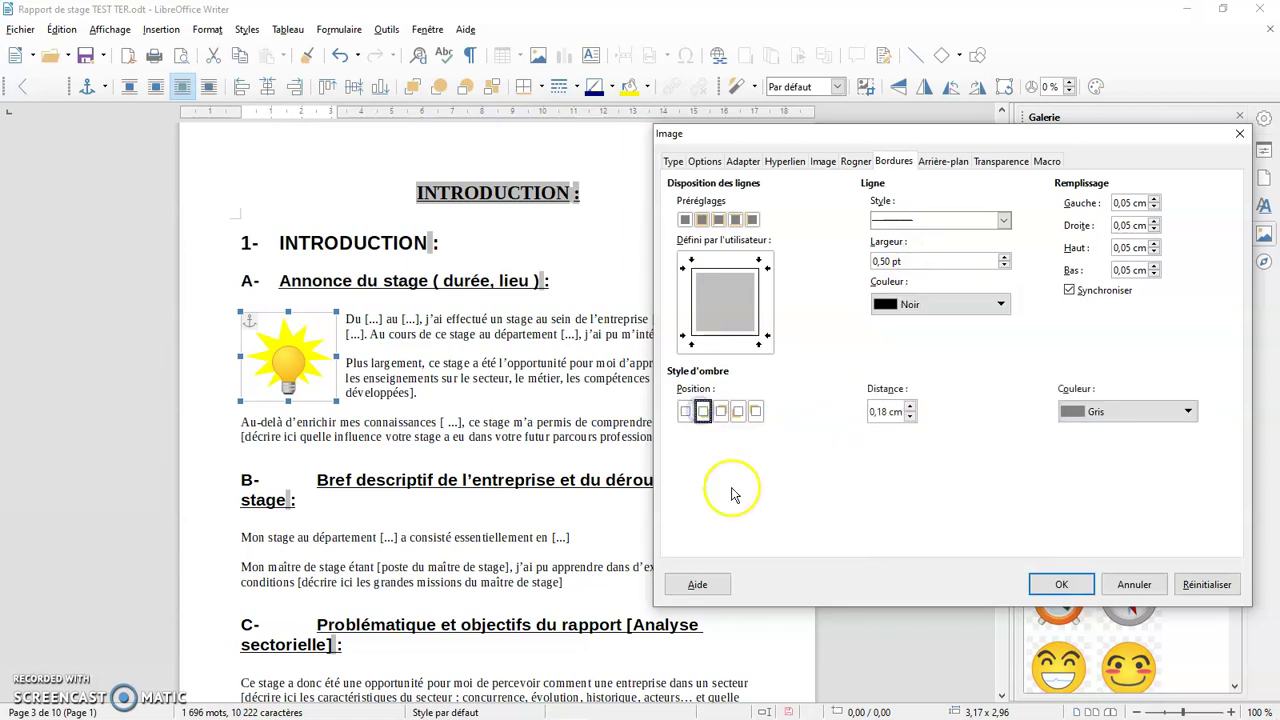
left_click(721, 411)
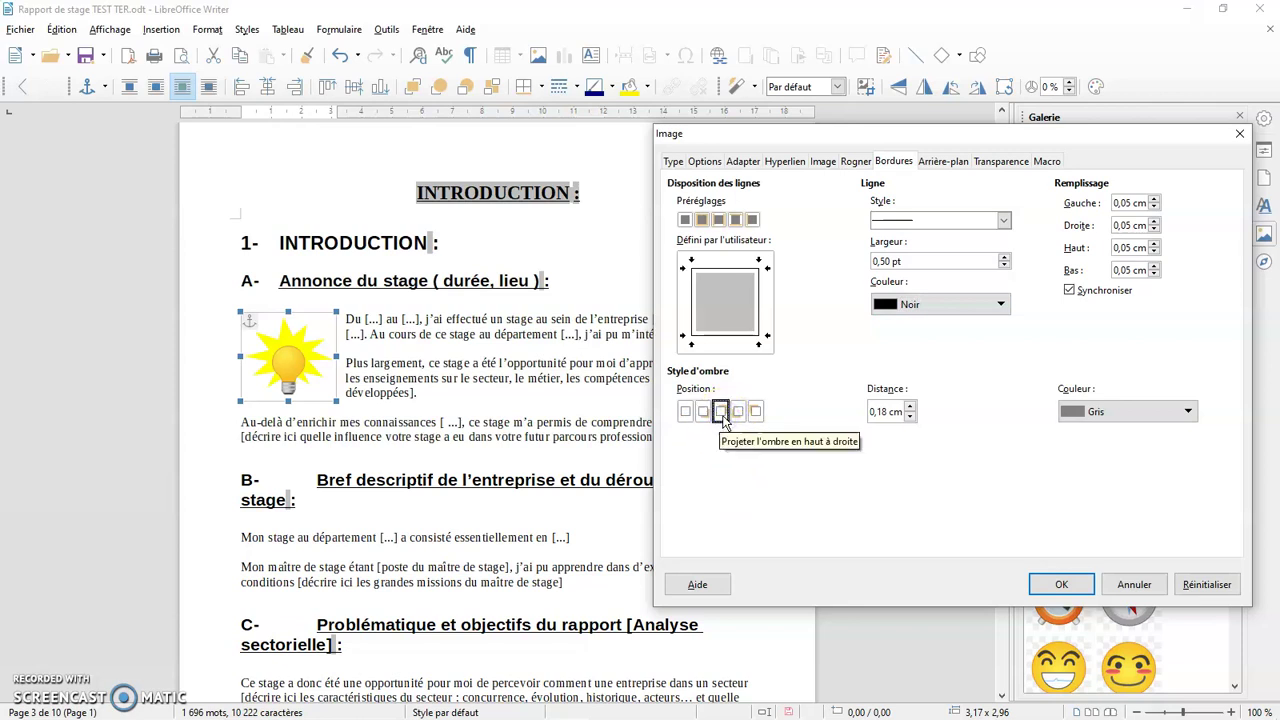
left_click(703, 411)
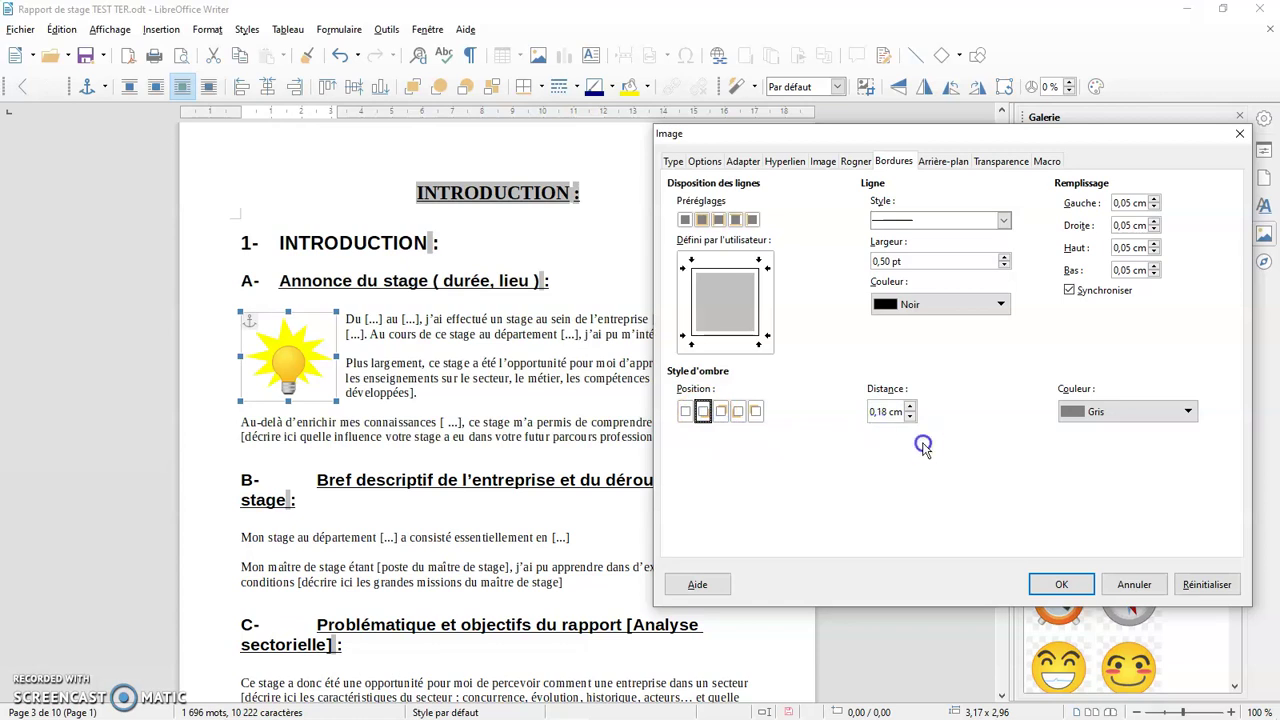
left_click(1190, 413)
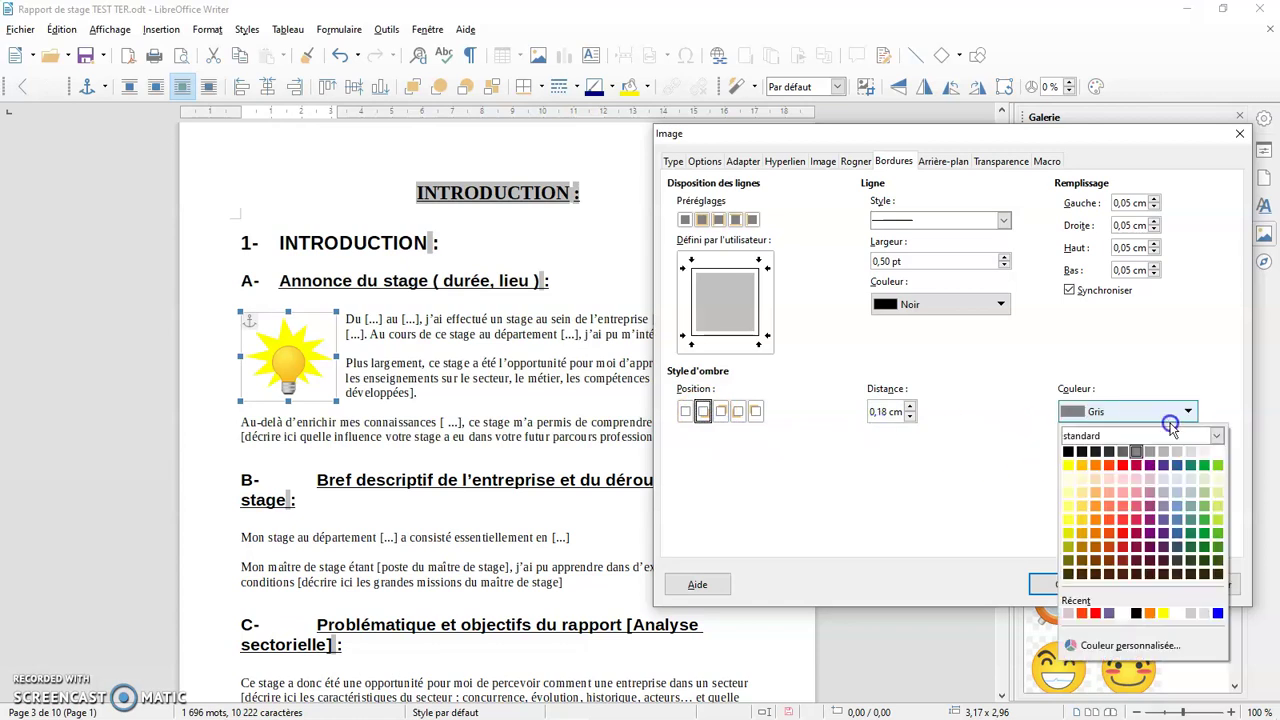
left_click(1137, 451)
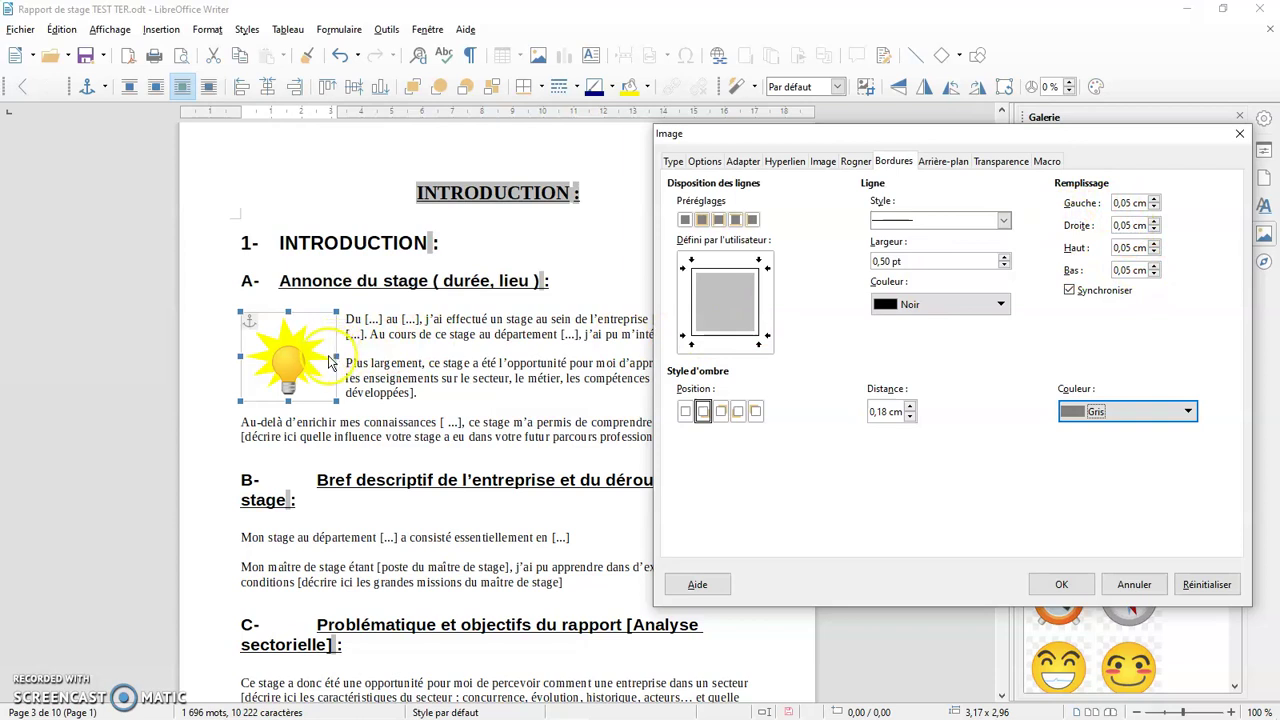
Set the synchronized padding between image and border to 0,50 cm on all sides and apply the border settings
left_click(1152, 203)
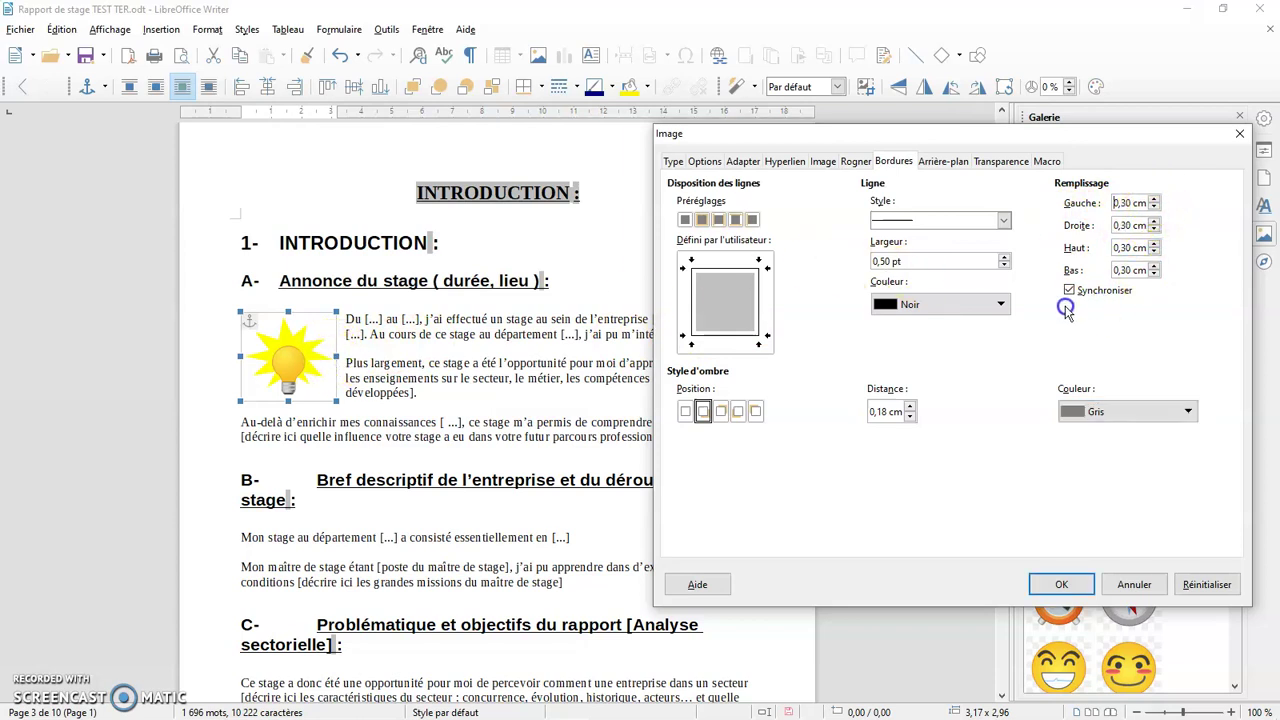
left_click(1155, 199)
left_click(1155, 199)
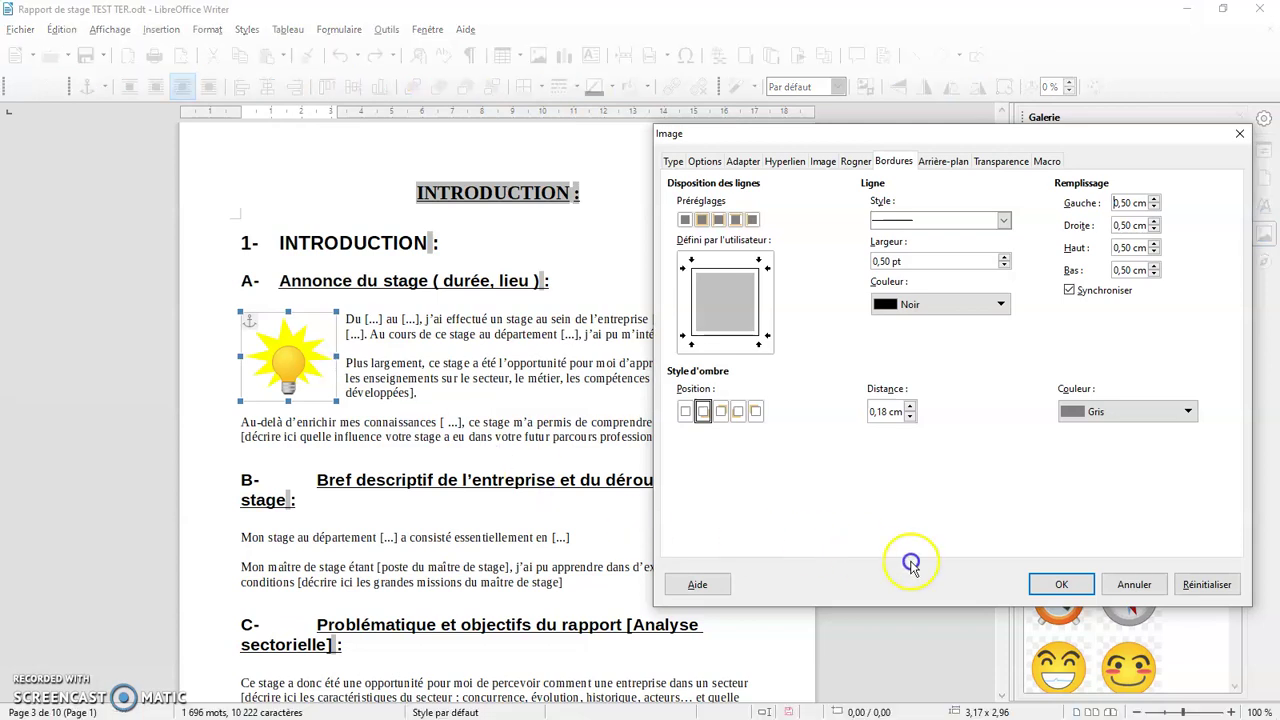
left_click(1061, 584)
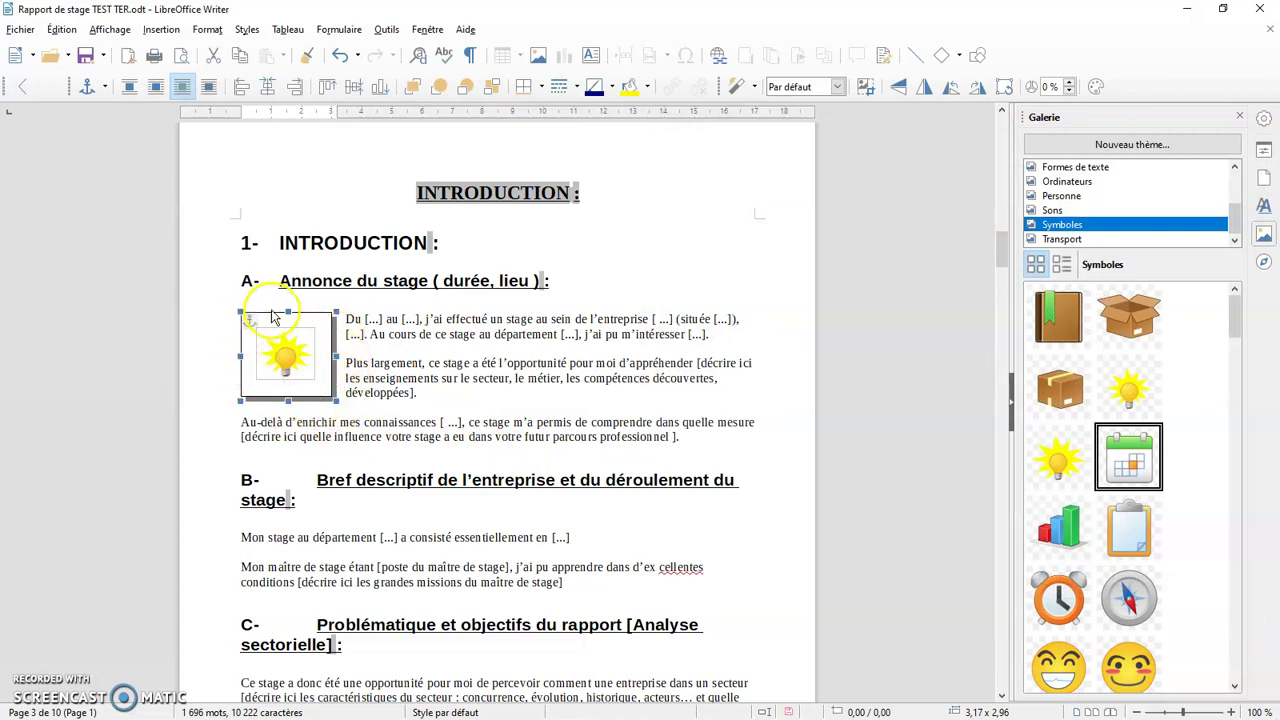
Fill the image's background with solid blue 729fcf, reduce the synchronized border padding to 0,00 cm, and apply the changes
double_click(305, 354)
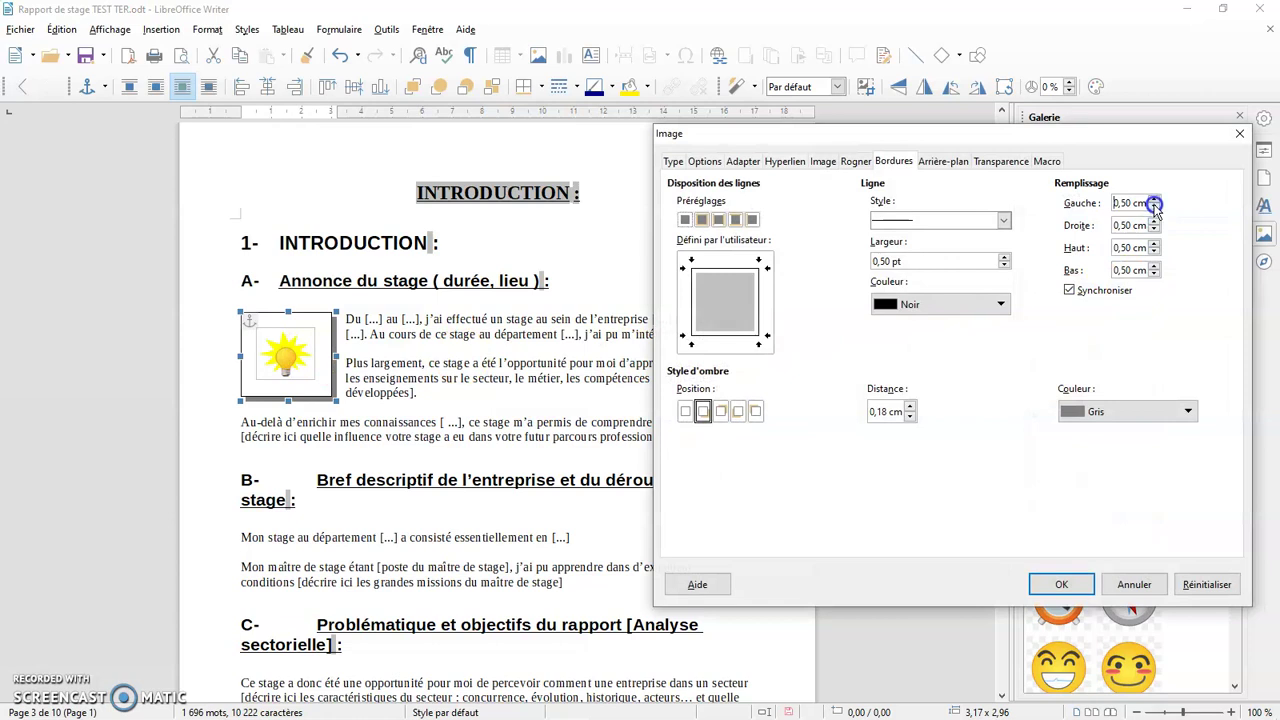
left_click(1018, 256)
left_click(955, 162)
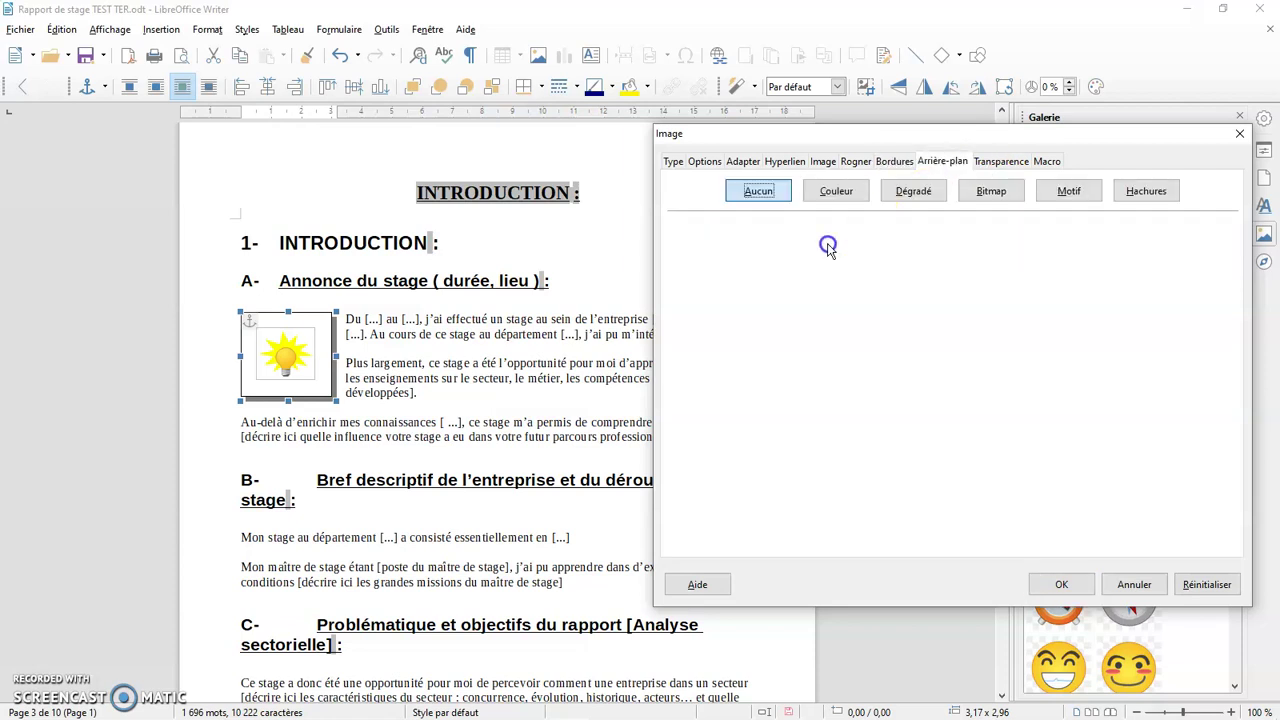
left_click(834, 195)
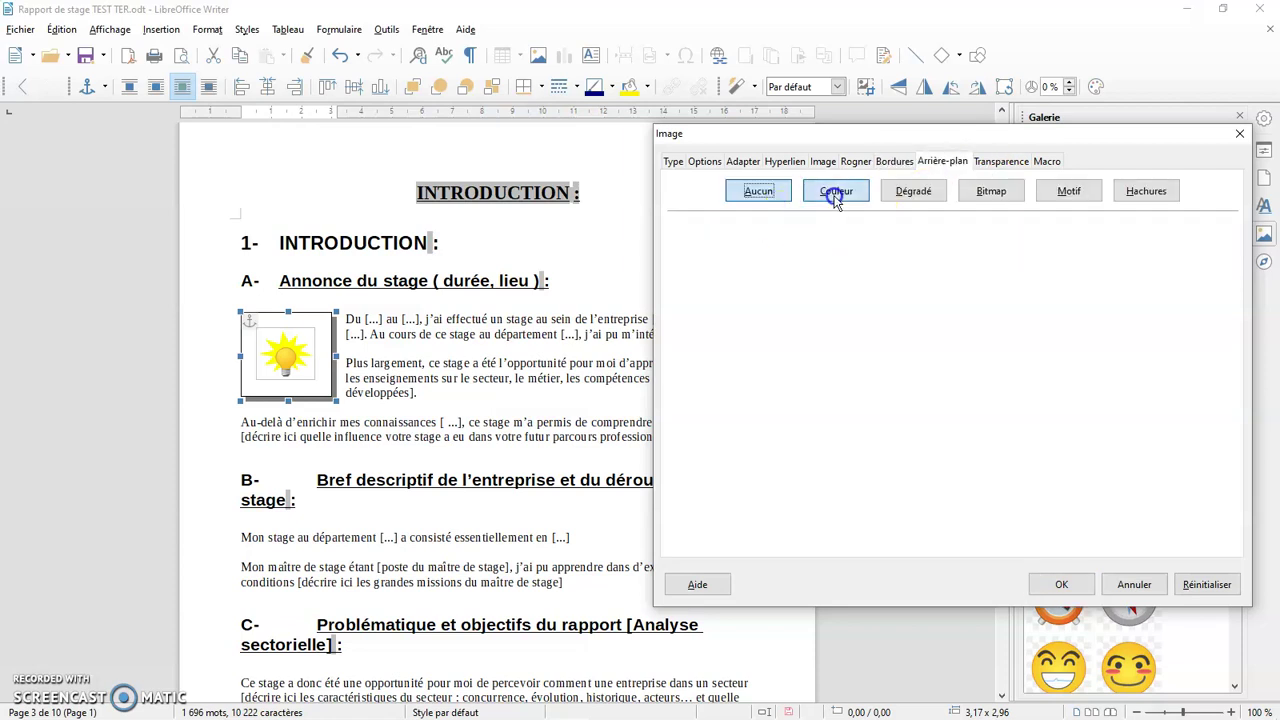
left_click(913, 200)
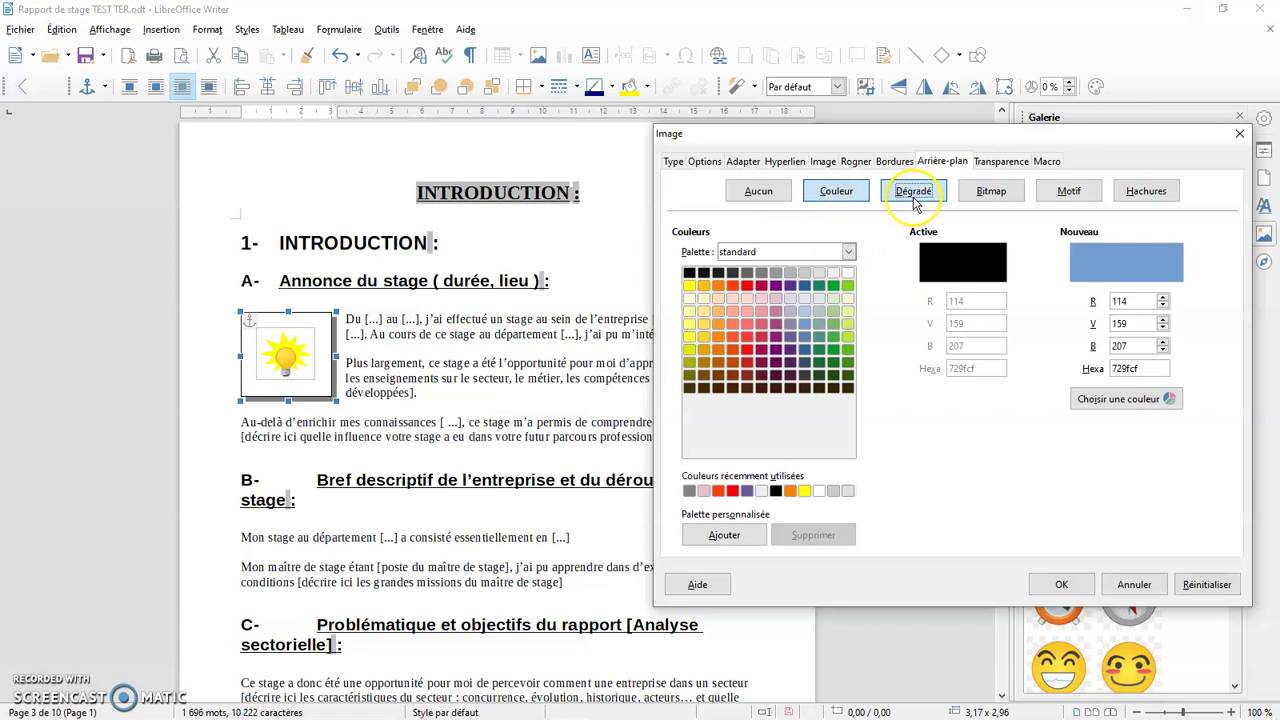
left_click(975, 195)
left_click(1075, 198)
left_click(1144, 192)
left_click(852, 200)
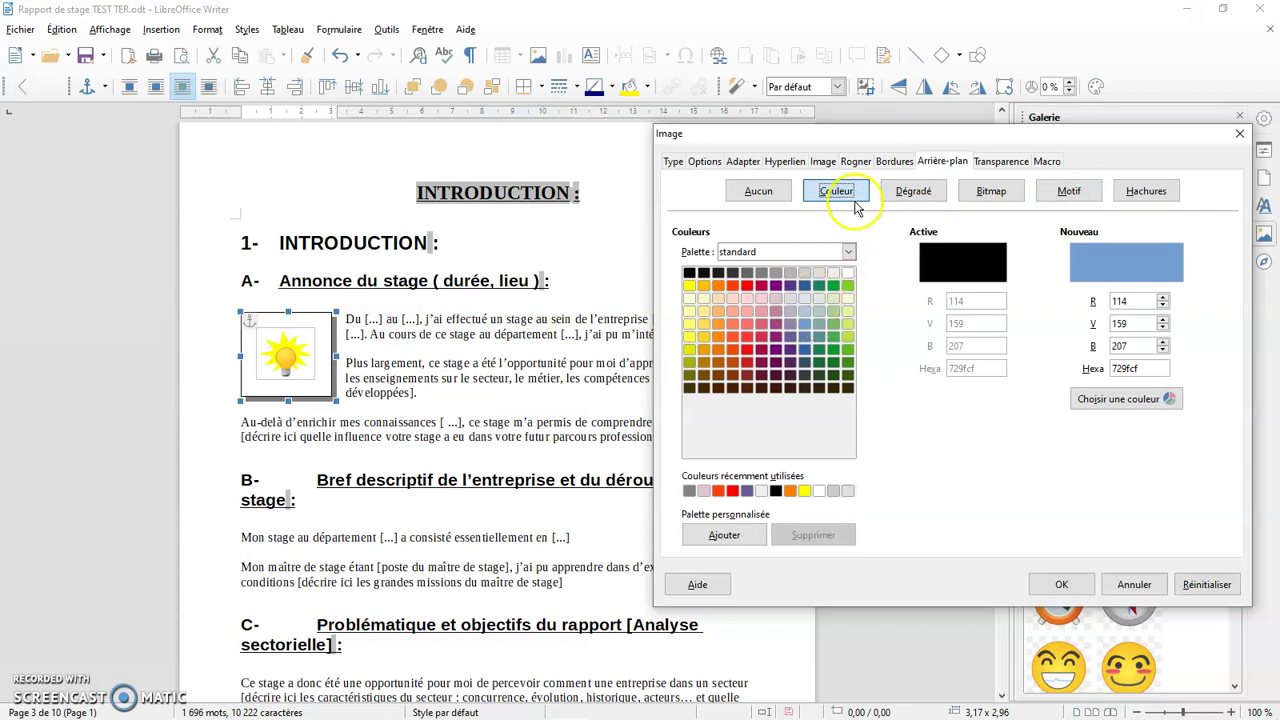
left_click(894, 161)
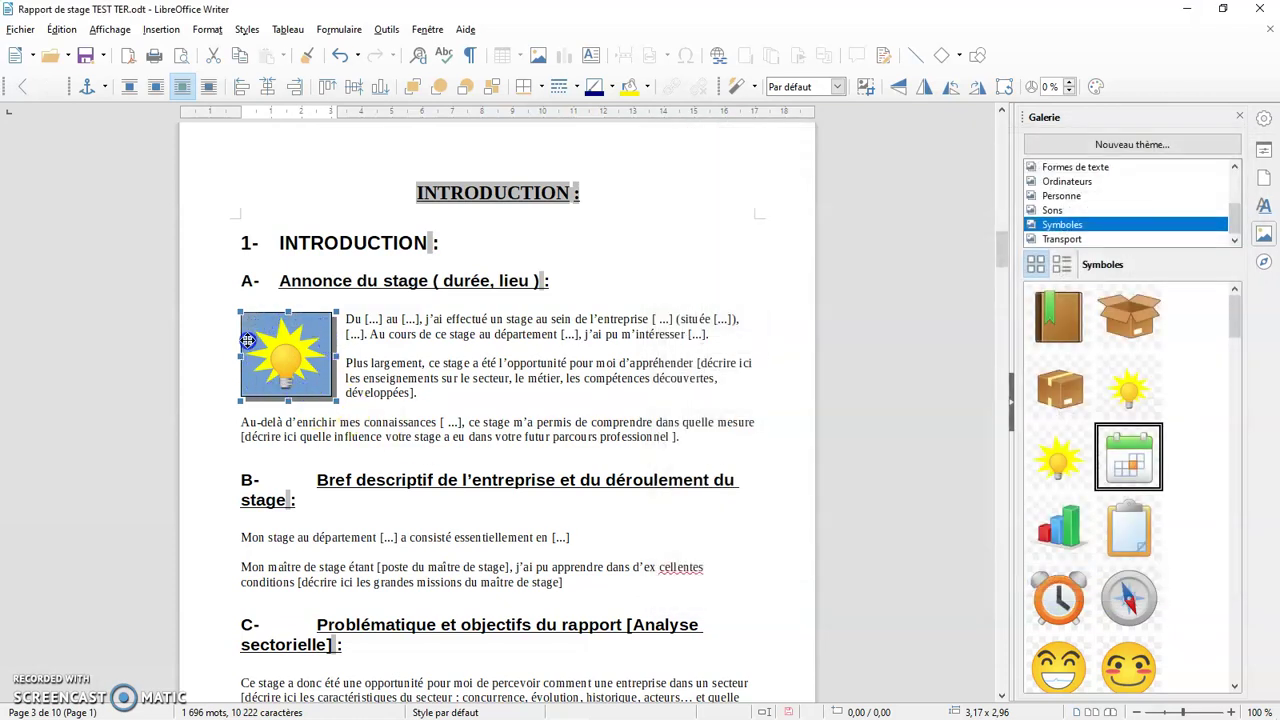
Change the lightbulb image's background to solid light green bbe33d and apply it
double_click(302, 385)
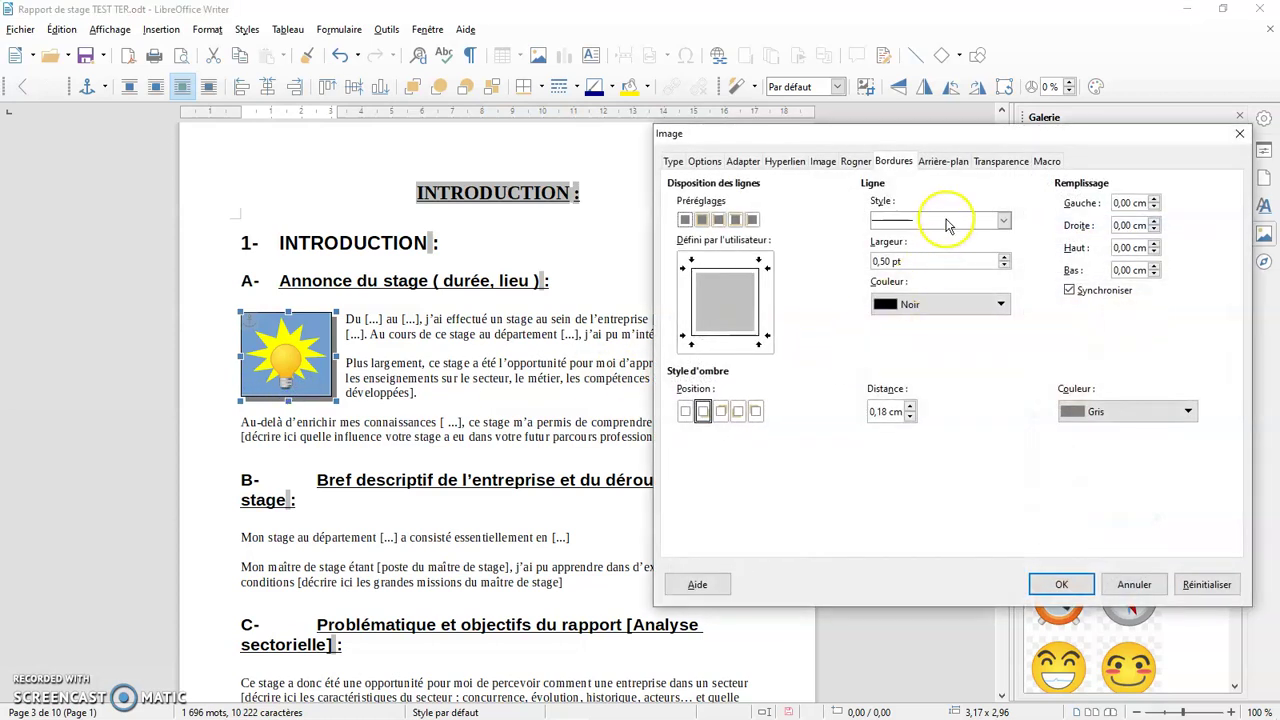
left_click(943, 161)
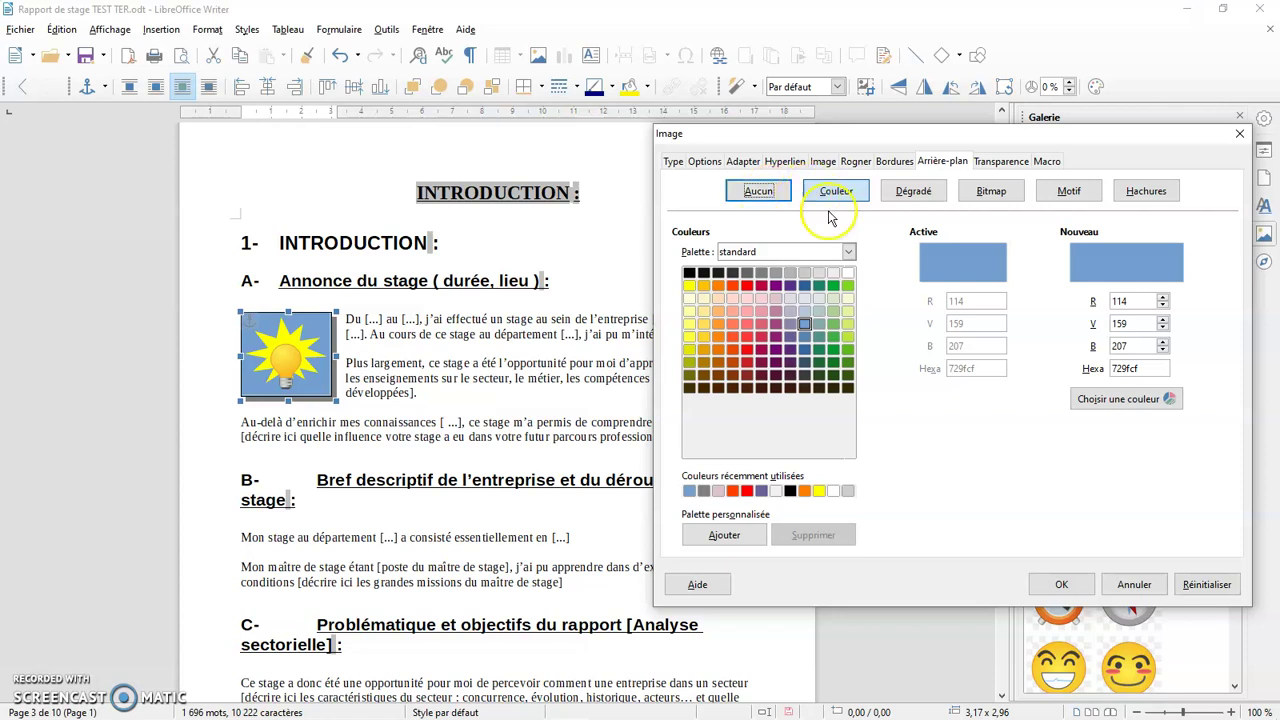
left_click(847, 336)
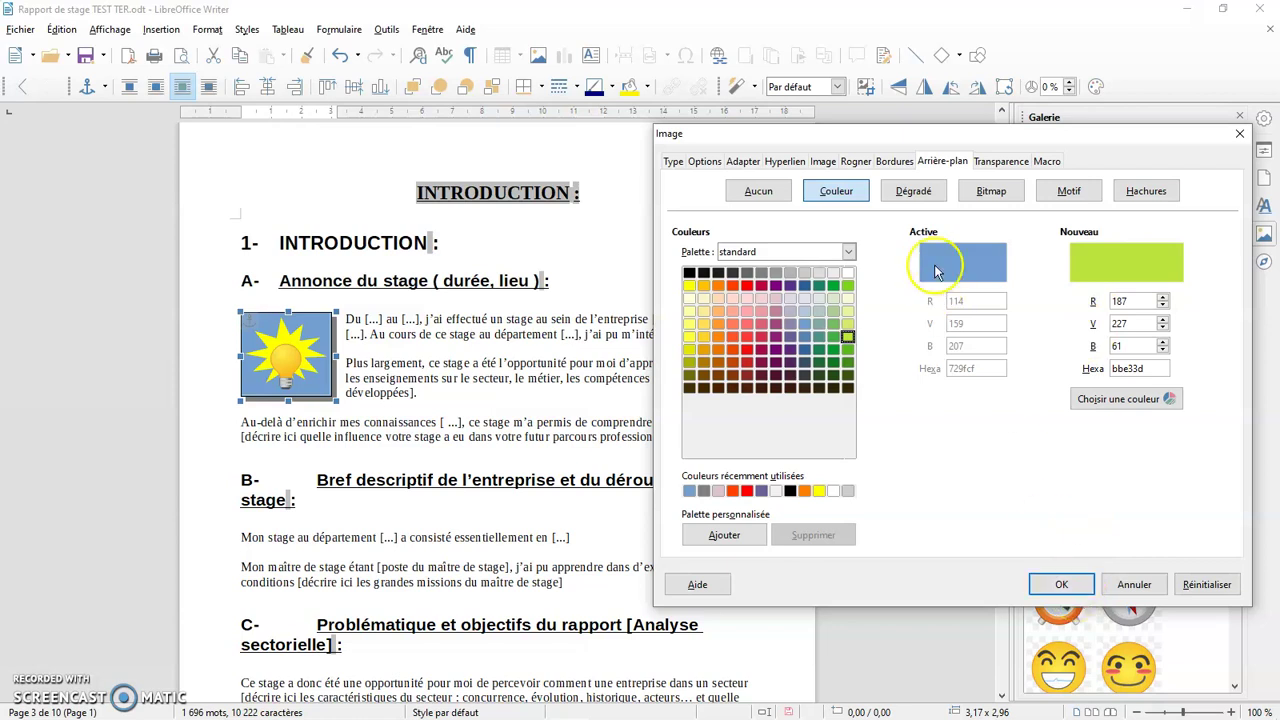
left_click(1054, 582)
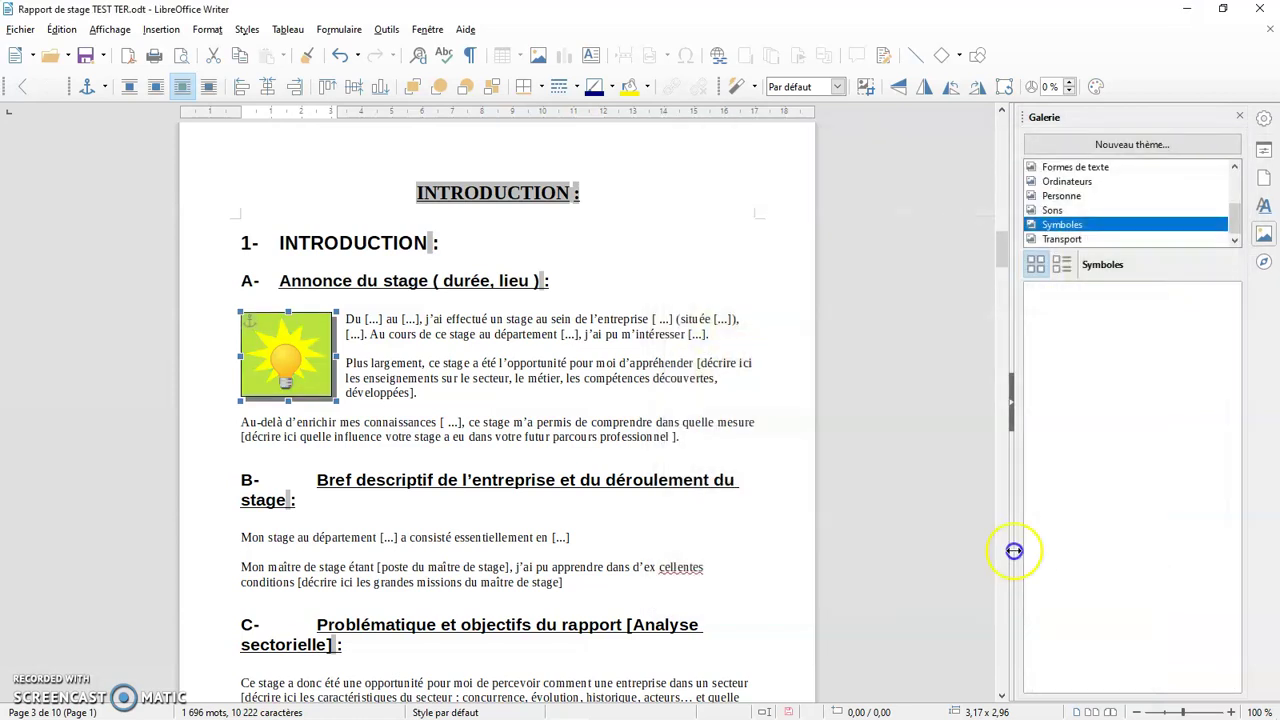
Remove the background fill from the lightbulb image and apply the change
double_click(288, 355)
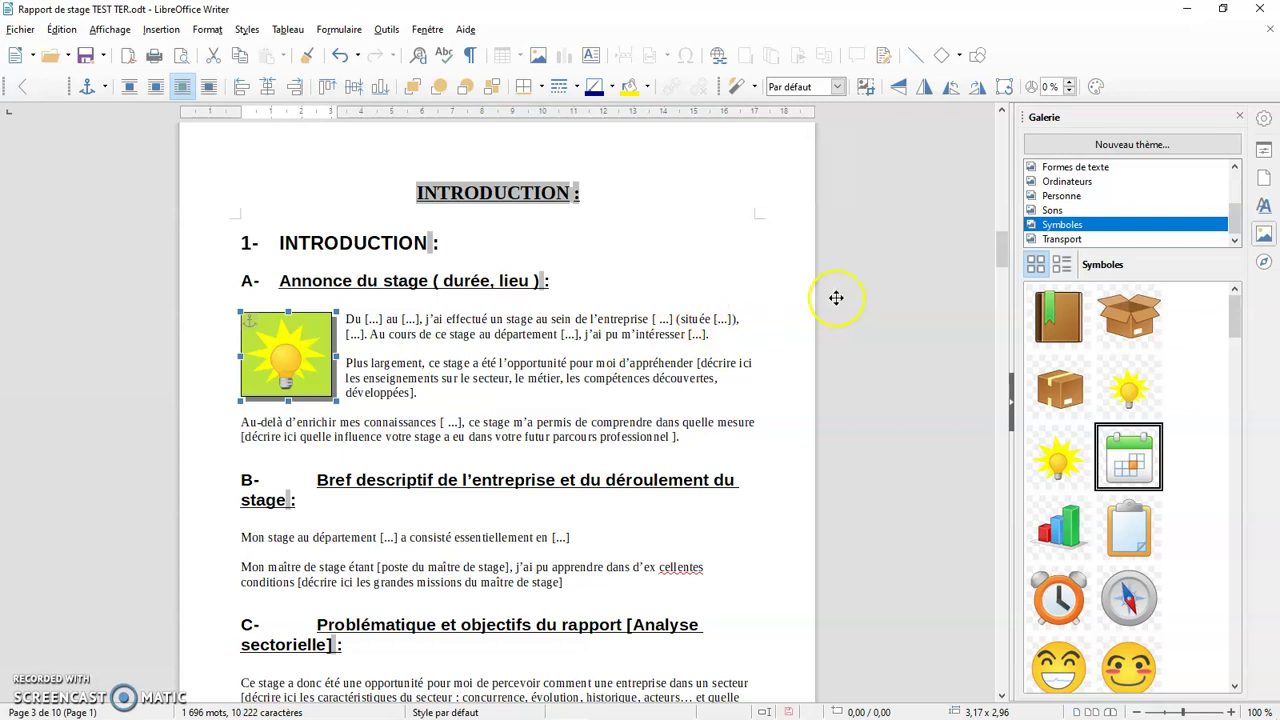
left_click(758, 190)
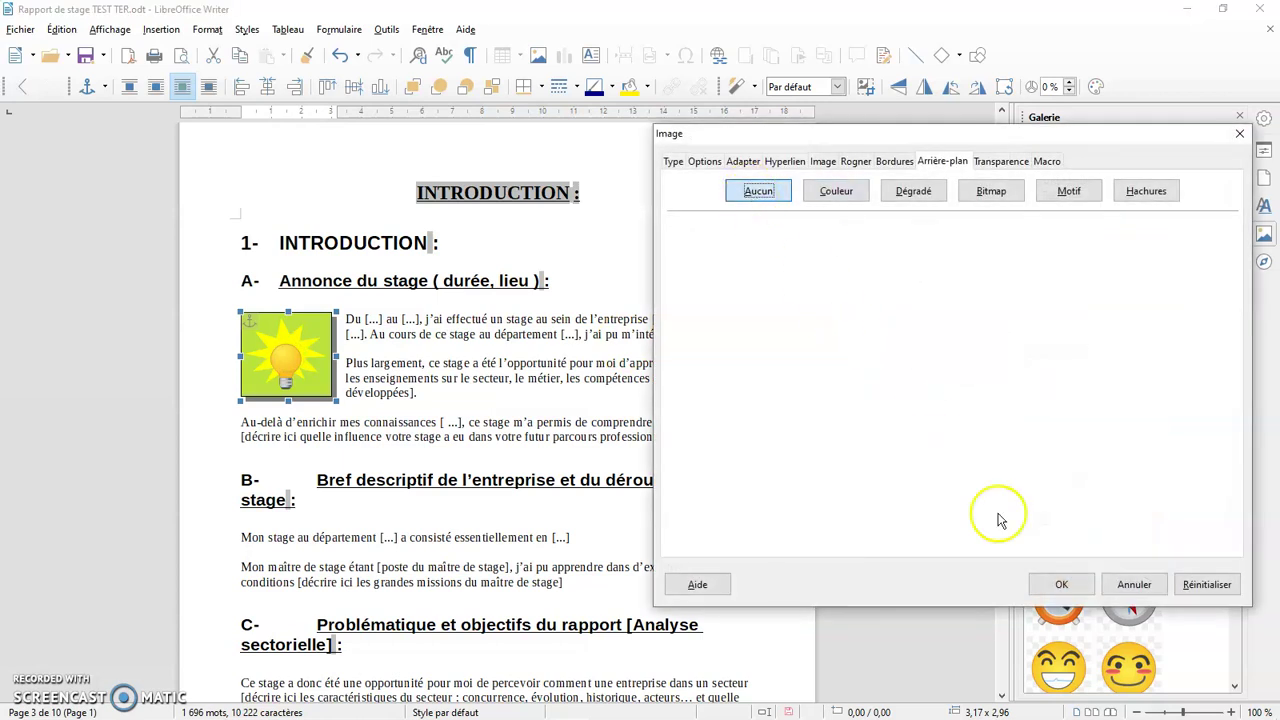
left_click(1059, 585)
Try the gradient fill, then give the image background the first bitmap texture with 50 % transparency and apply it
double_click(280, 354)
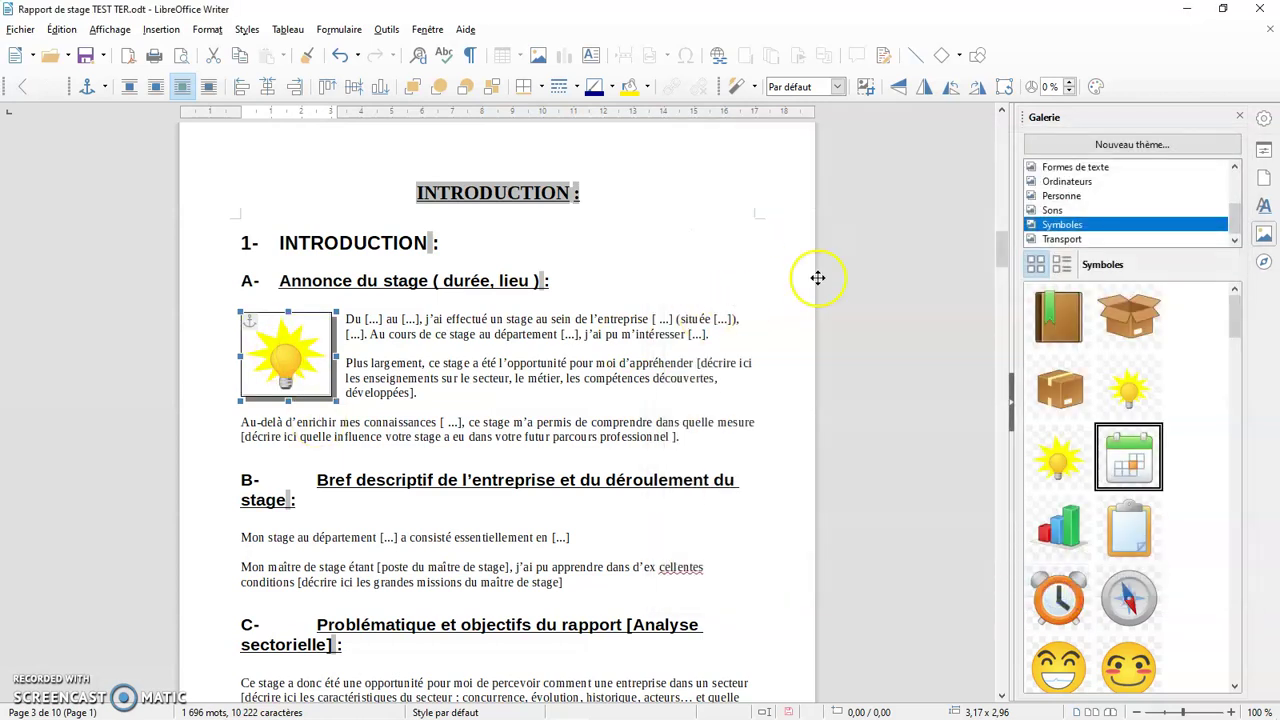
left_click(914, 200)
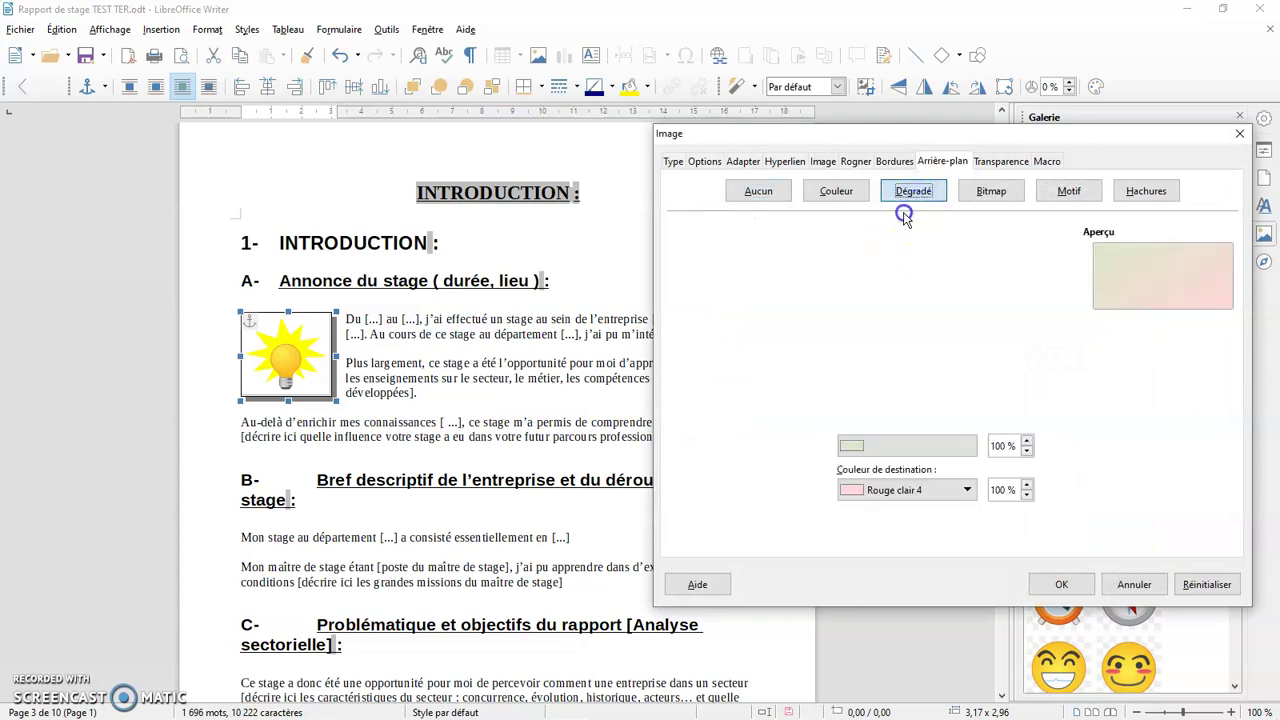
left_click(1006, 198)
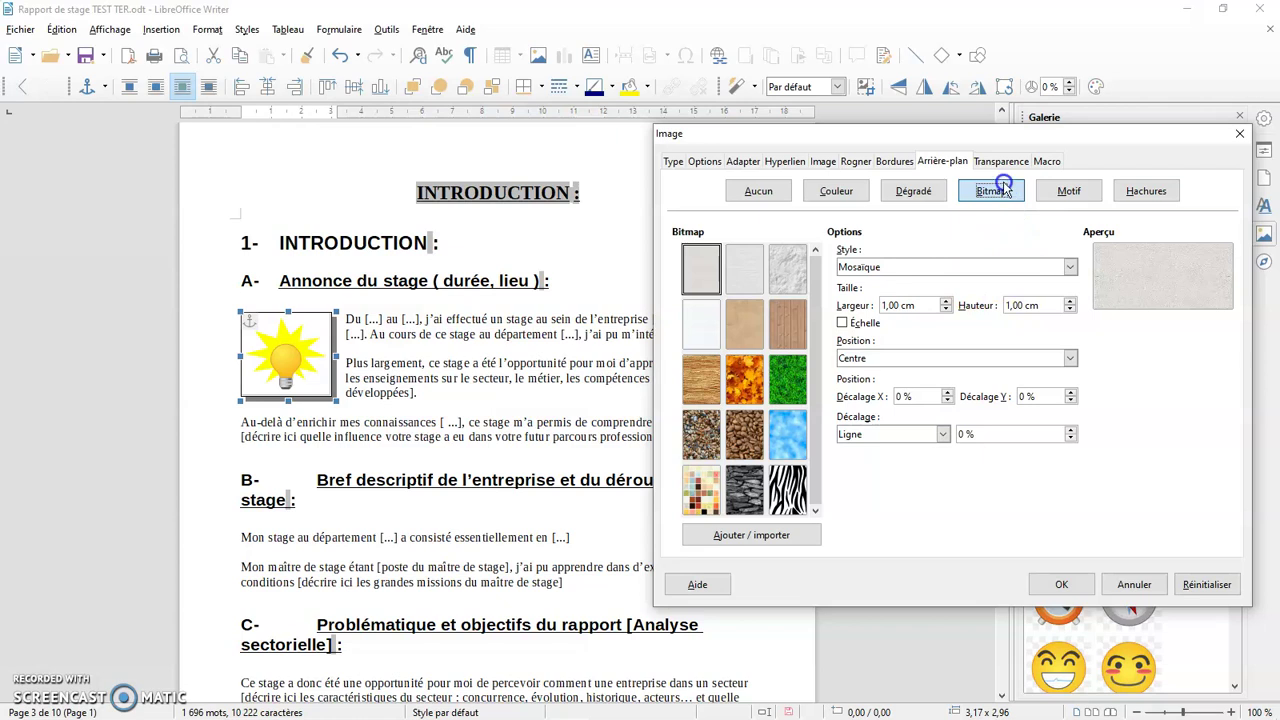
left_click(1003, 162)
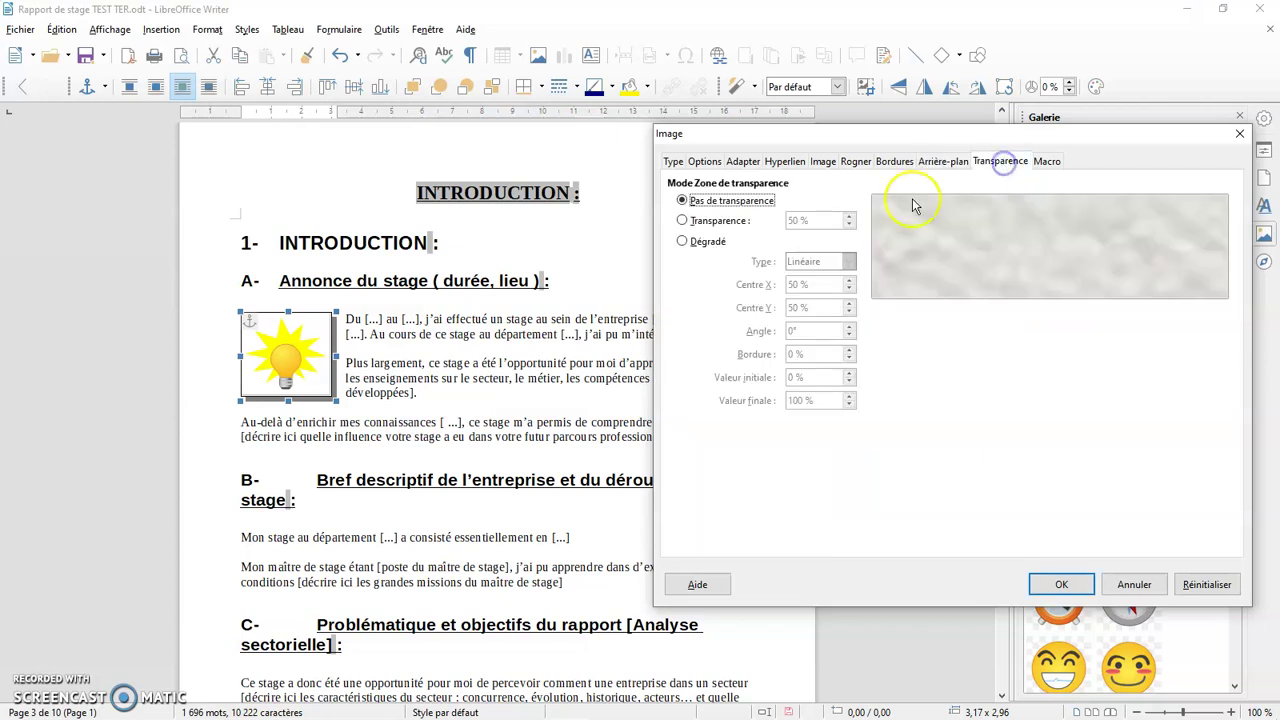
left_click(711, 221)
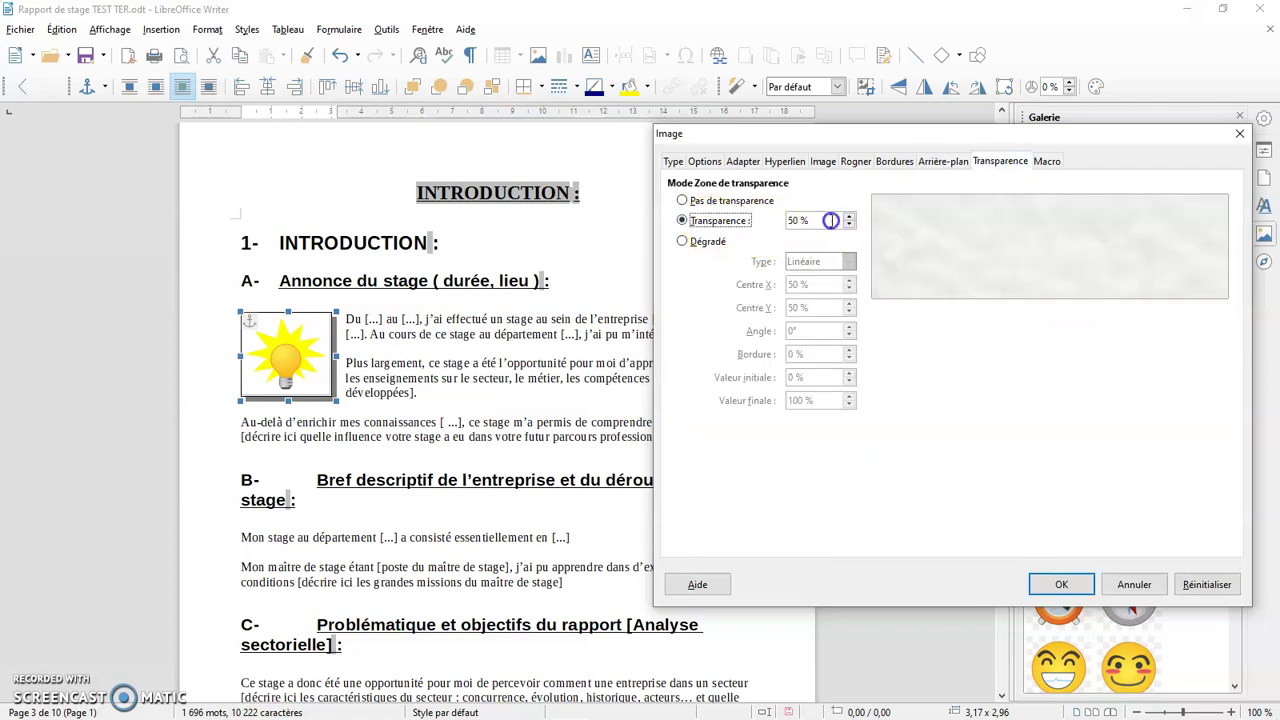
left_click(1056, 585)
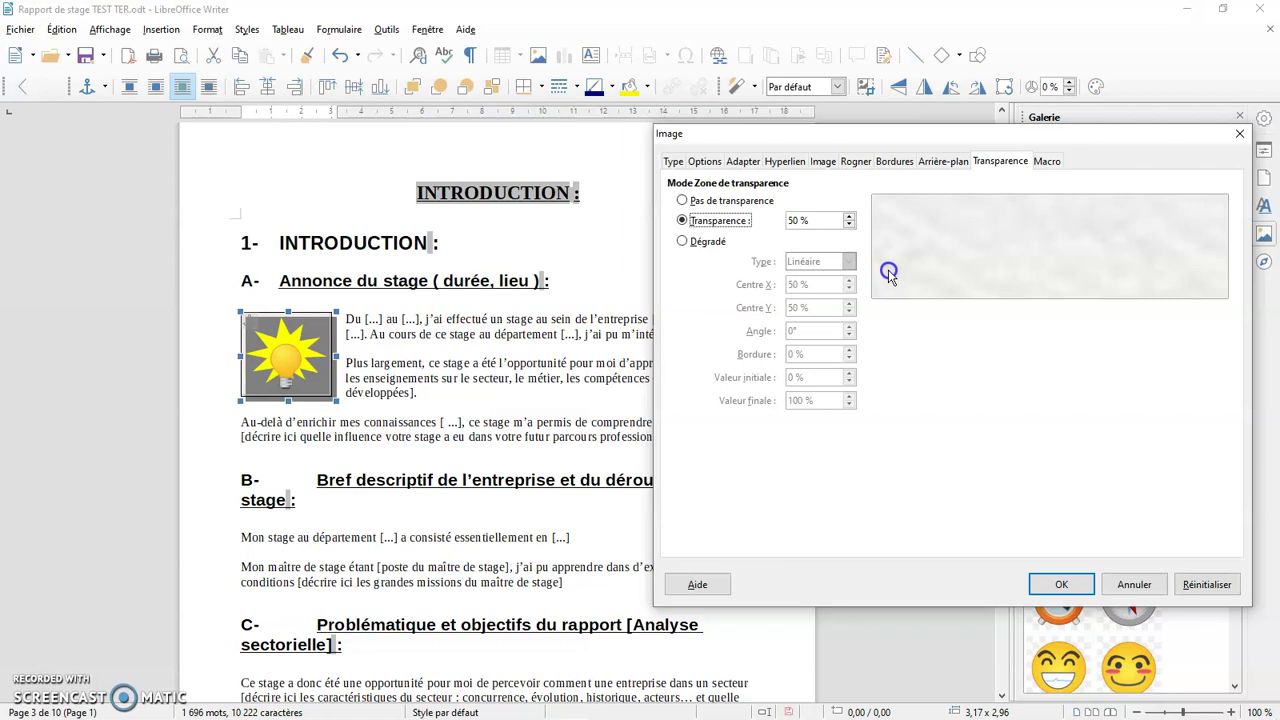
Replace the bitmap background with solid light grey cccccc at 30 % transparency and apply the changes
left_click(940, 160)
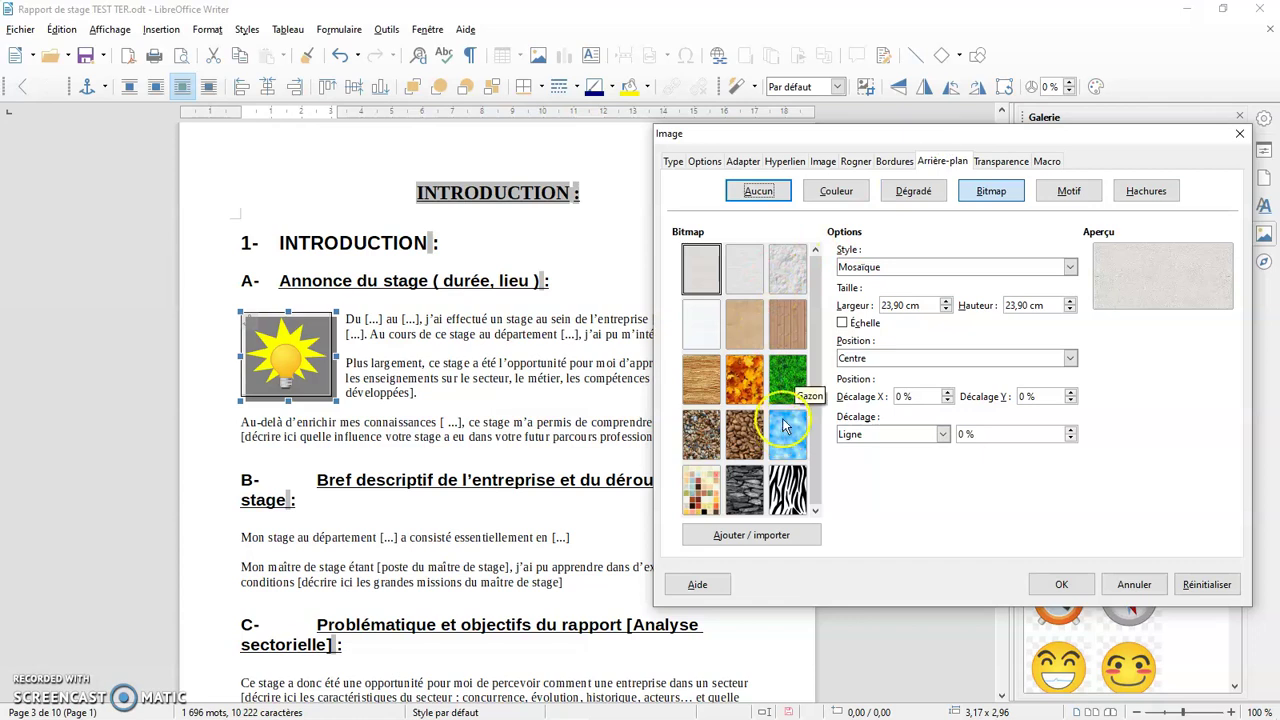
left_click(812, 193)
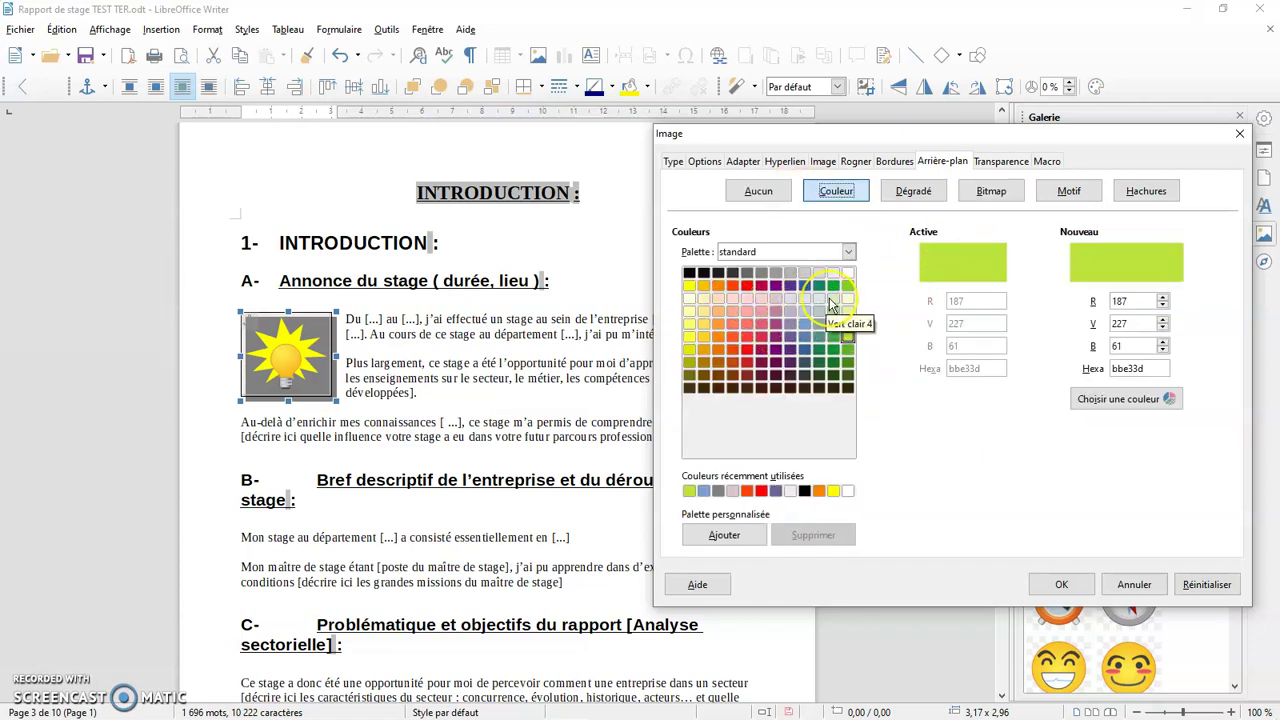
left_click(805, 273)
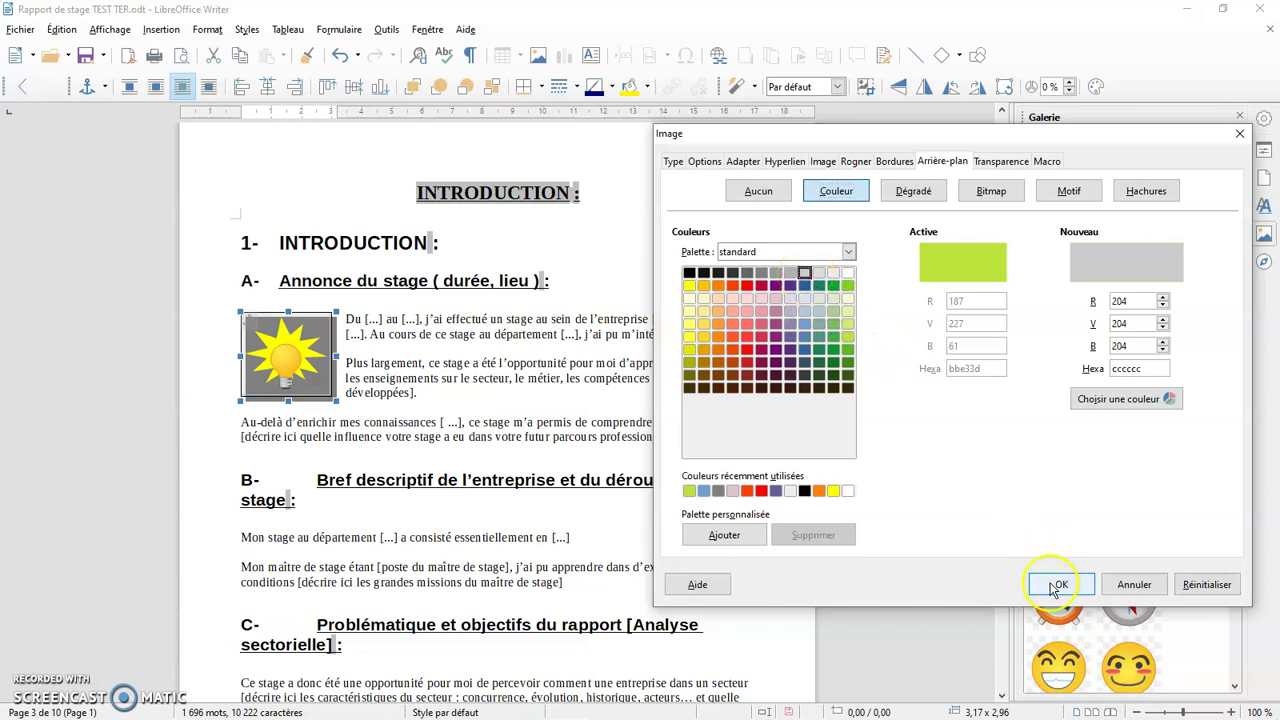
left_click(979, 165)
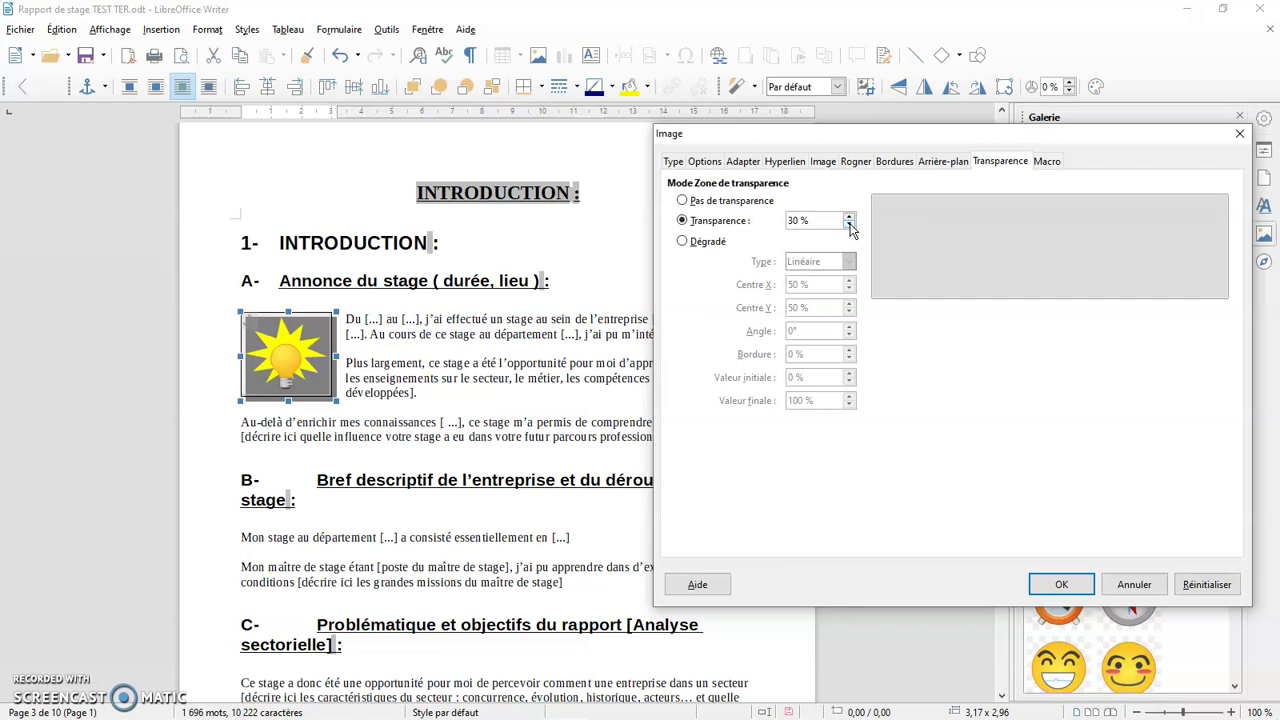
left_click(1059, 584)
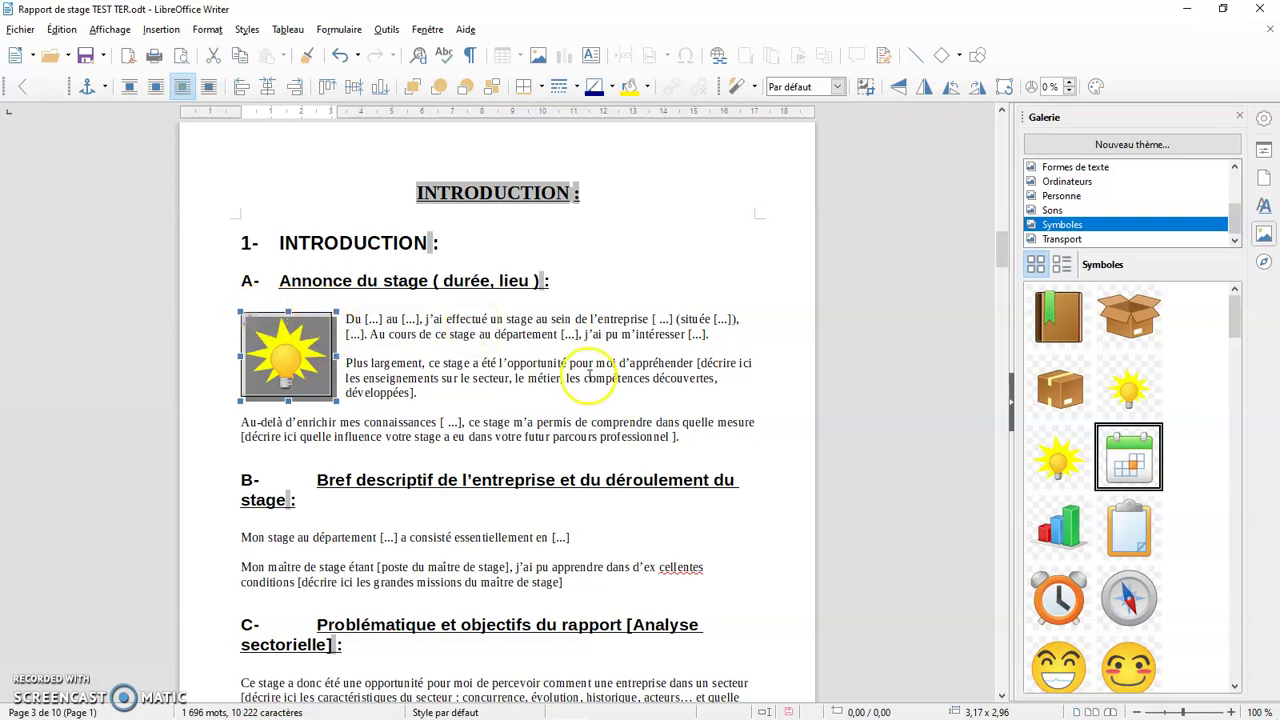
Turn off the transparency of the image's grey background and apply the setting
scroll(590, 378, "up", 5, "ctrl")
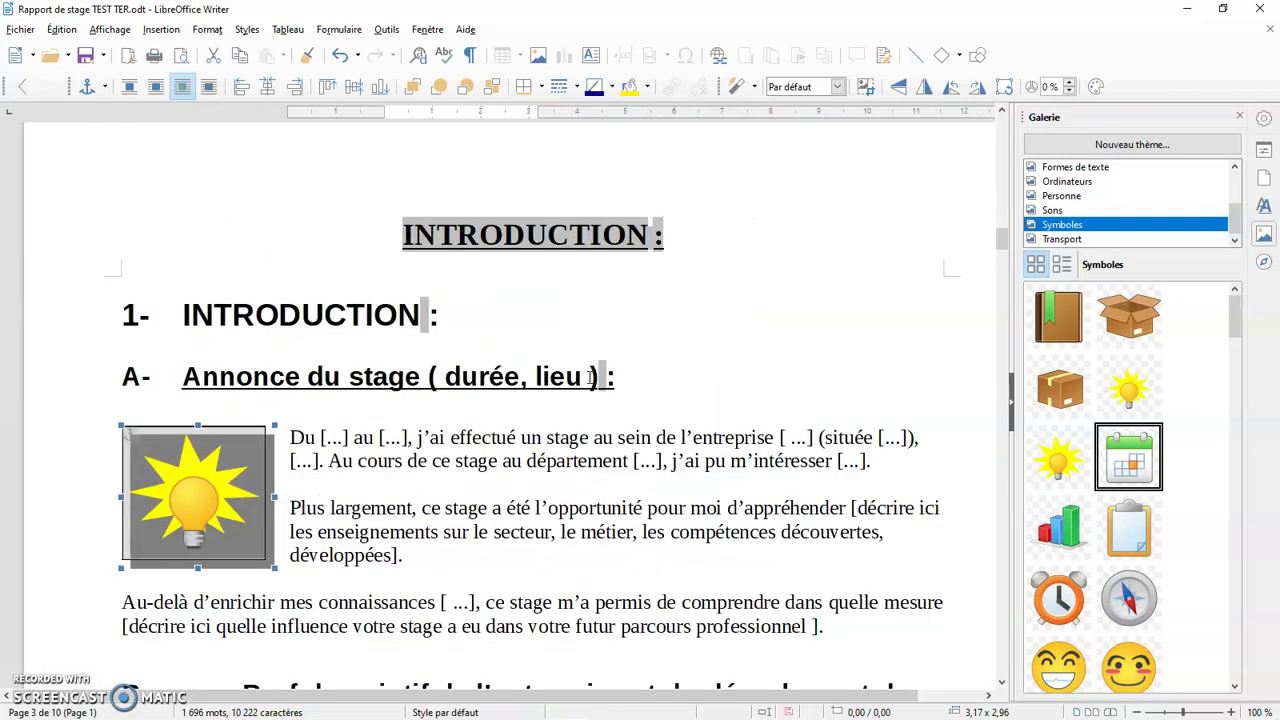
scroll(590, 378, "up", 4, "ctrl")
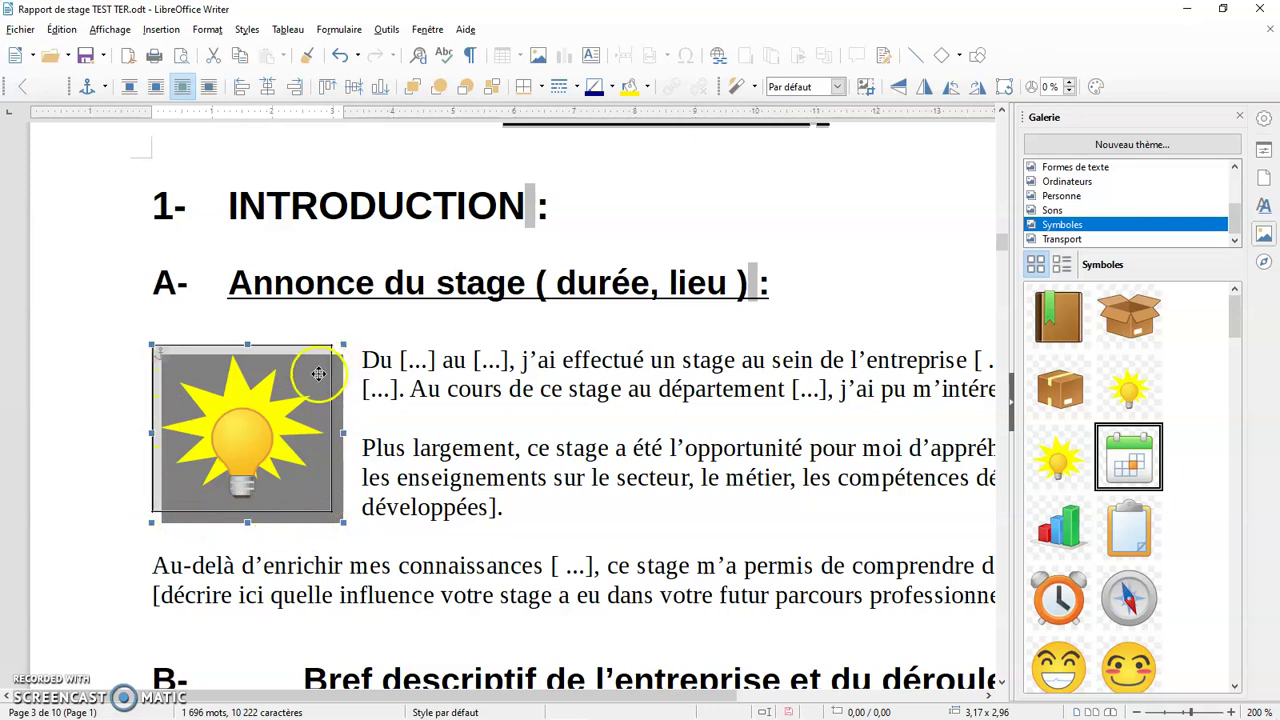
double_click(315, 377)
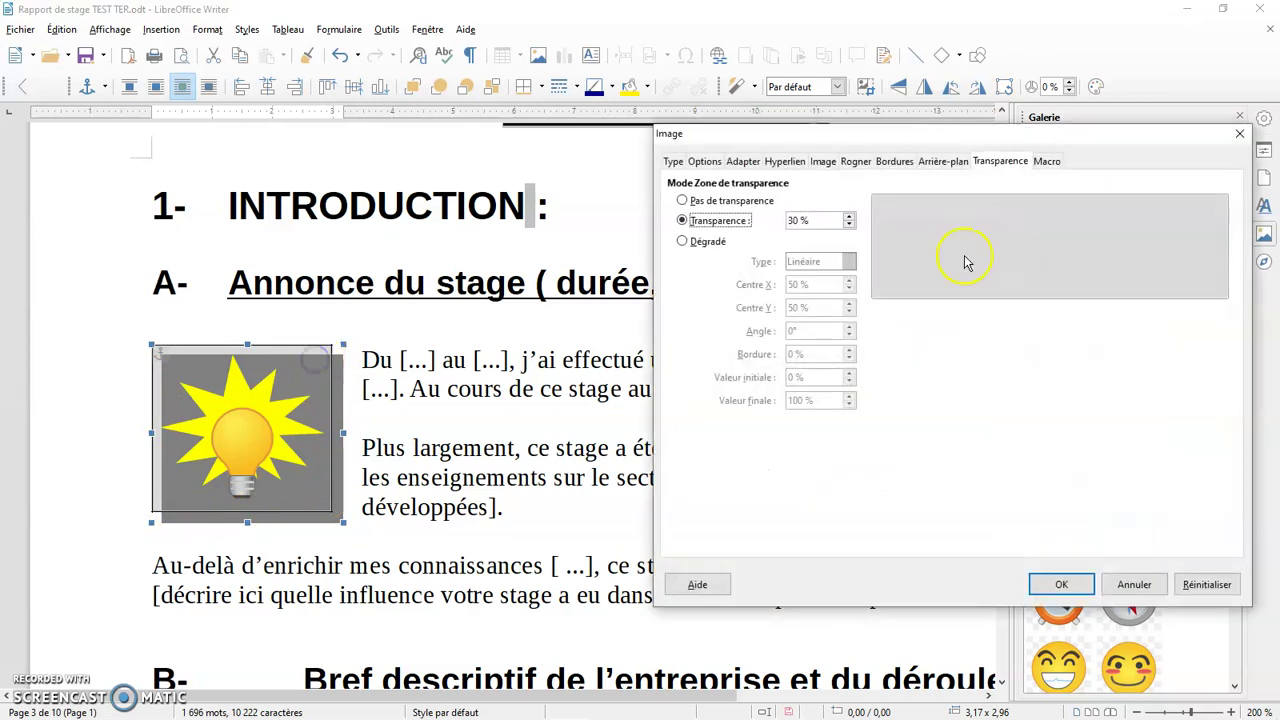
left_click(848, 226)
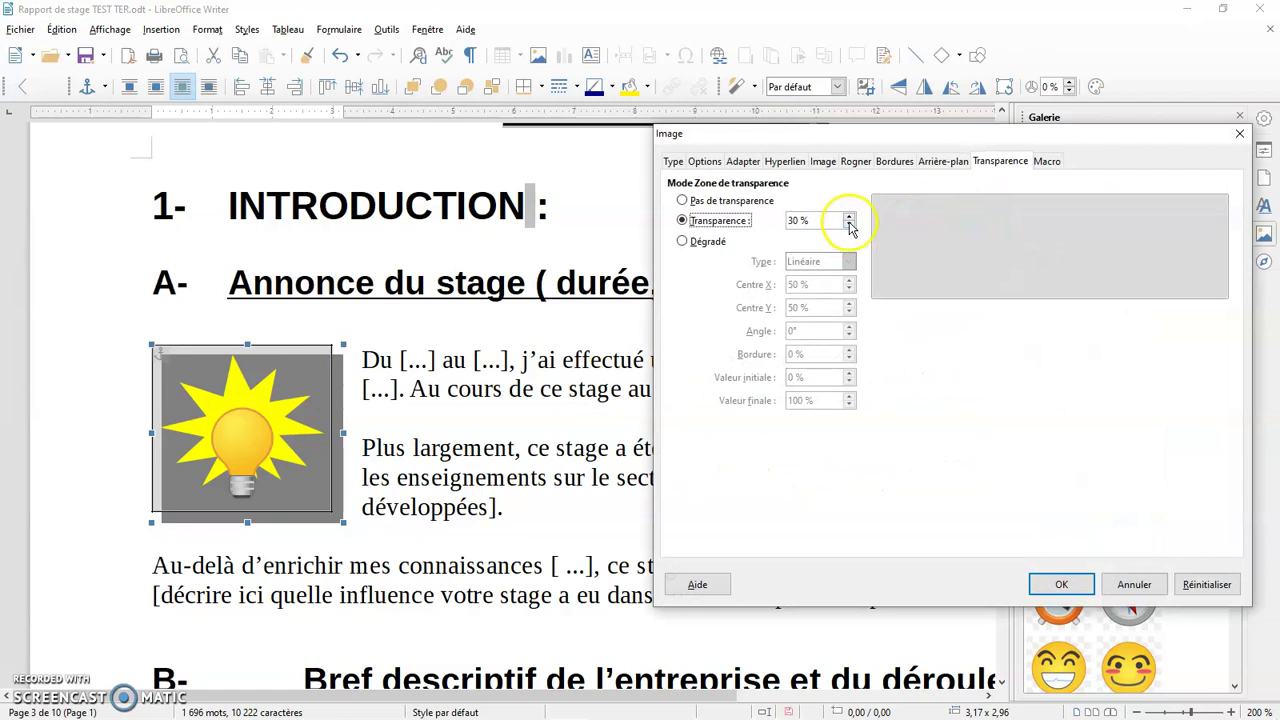
left_click(683, 200)
left_click(1060, 584)
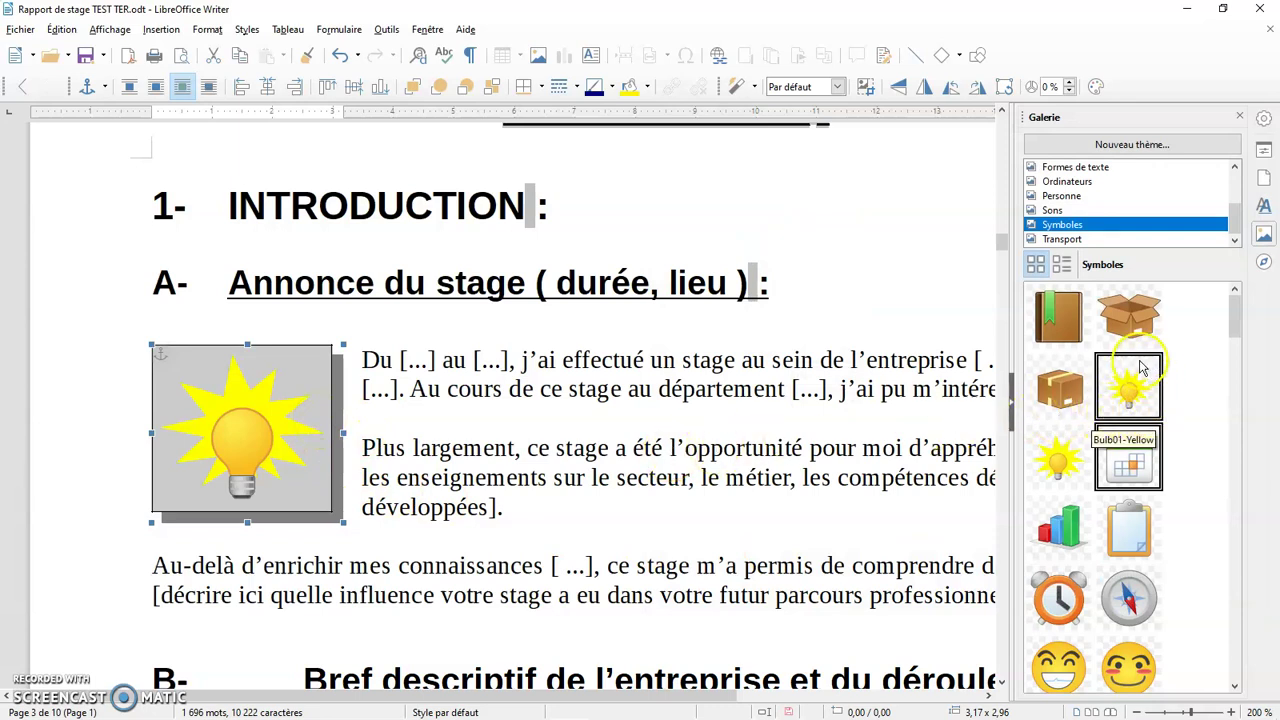
Review the macro assignment options in the image's properties, and return to its size, anchor and position settings
left_click_drag(1133, 400, 226, 410)
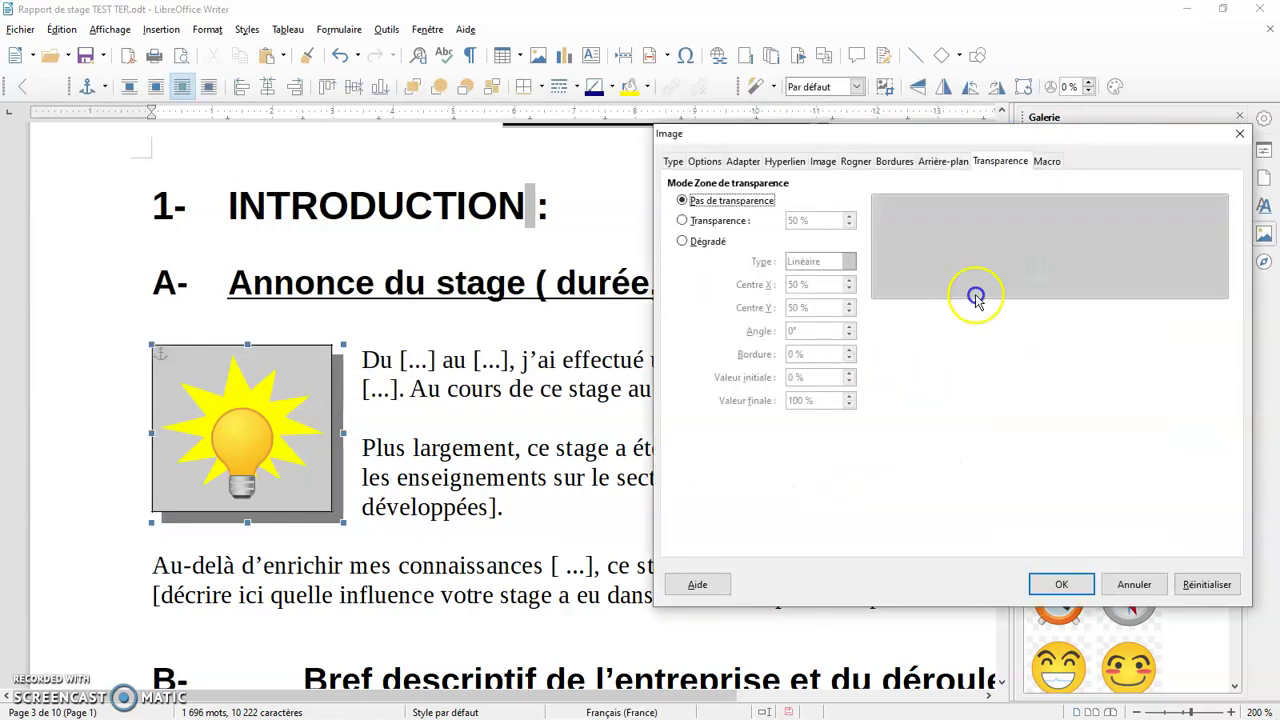
left_click(1046, 161)
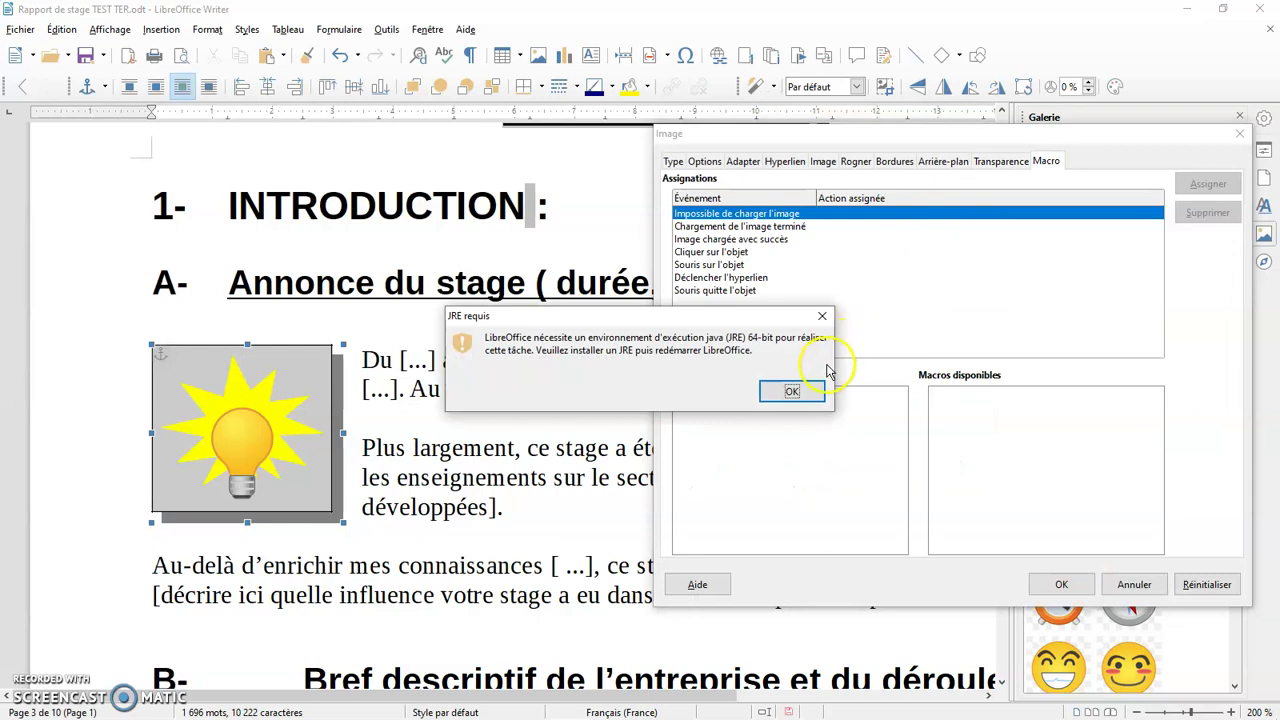
left_click(812, 392)
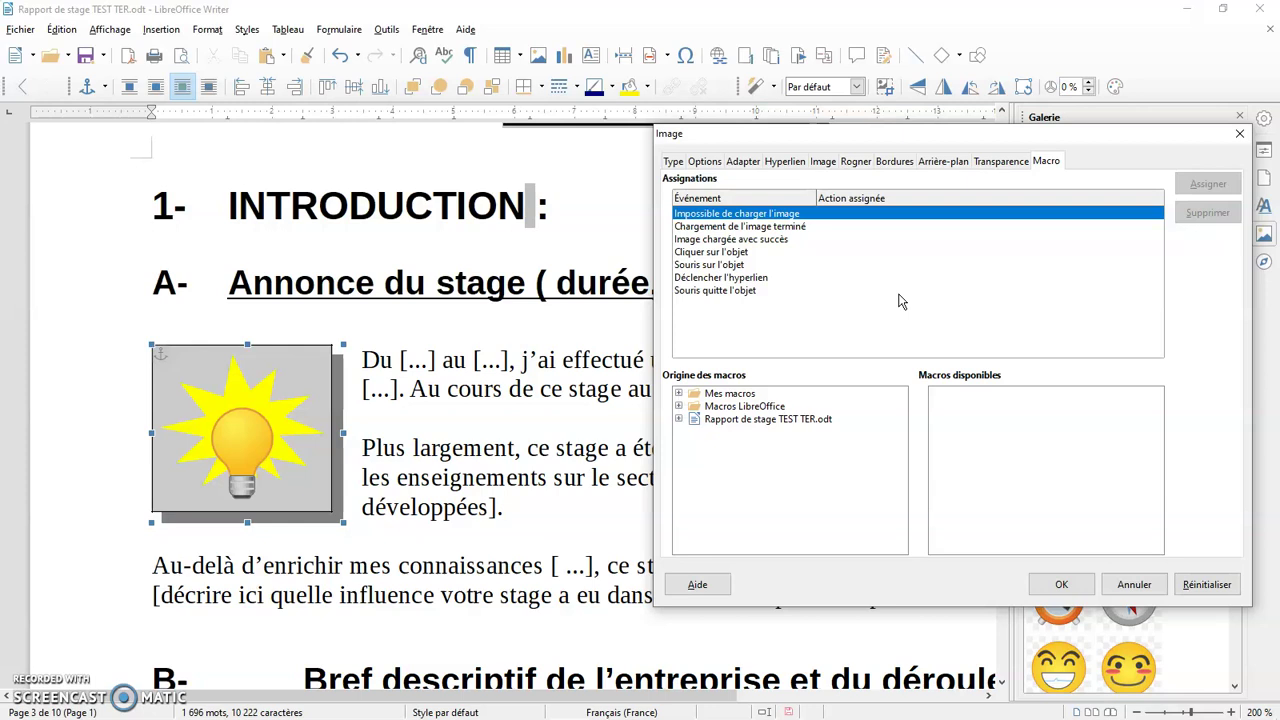
left_click(672, 161)
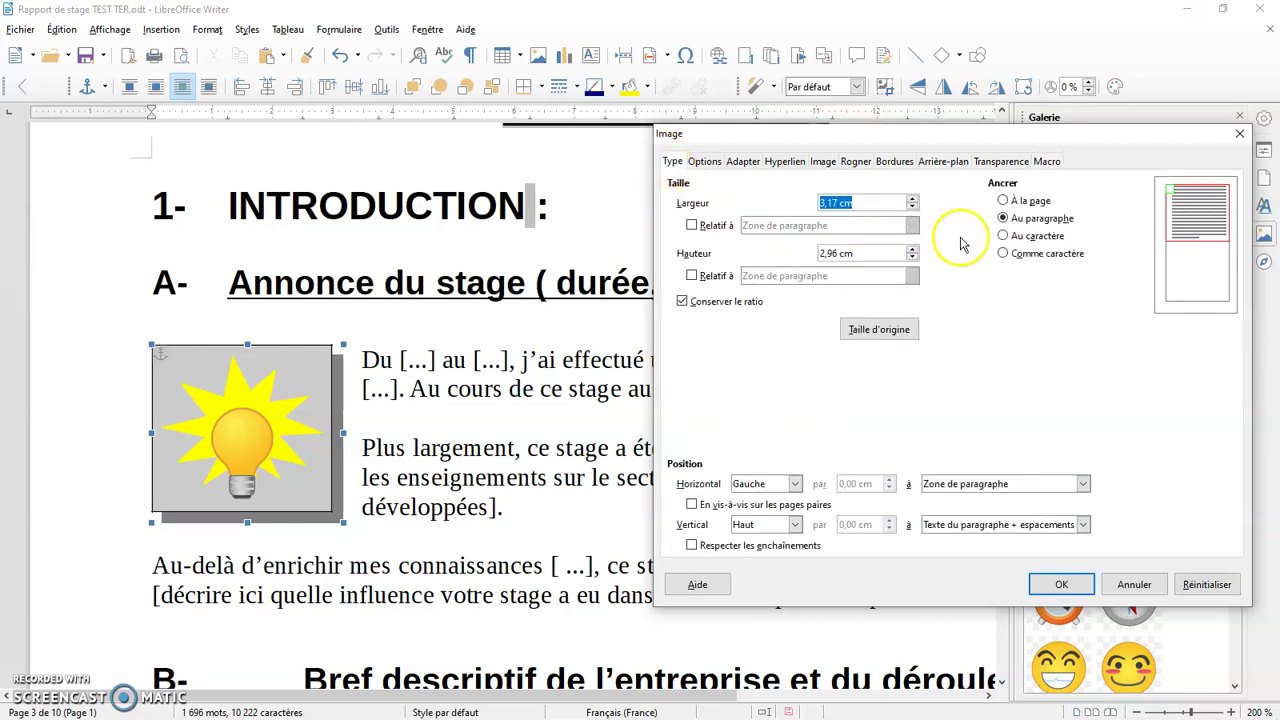